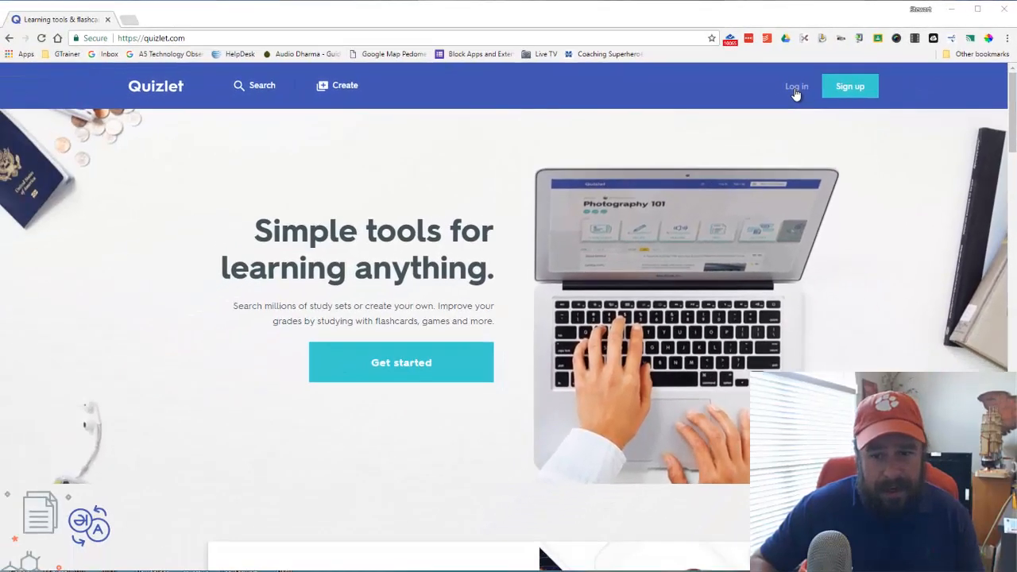
Log in to Quizlet with Google, choosing the second listed account
left_click(796, 87)
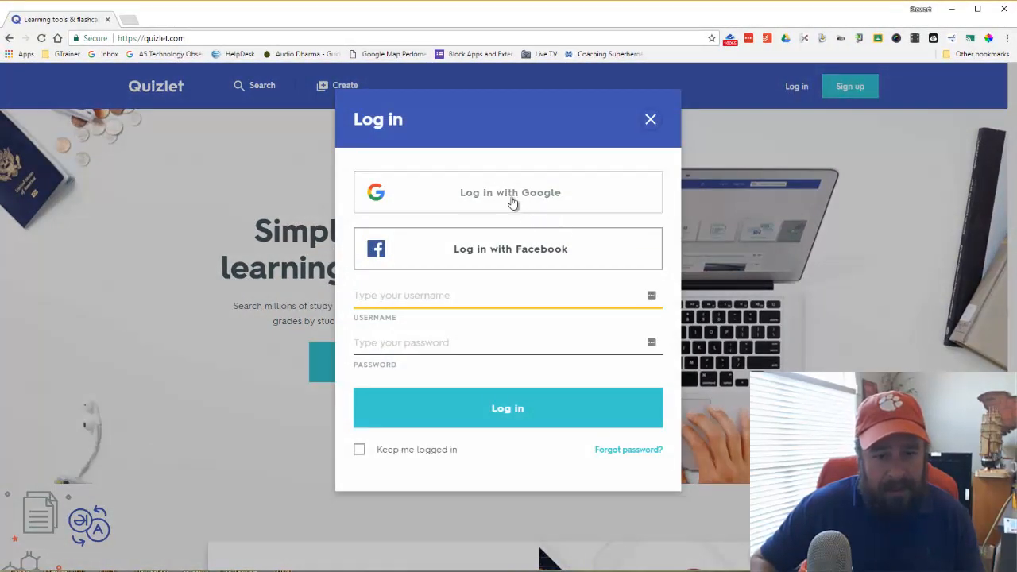
left_click(513, 198)
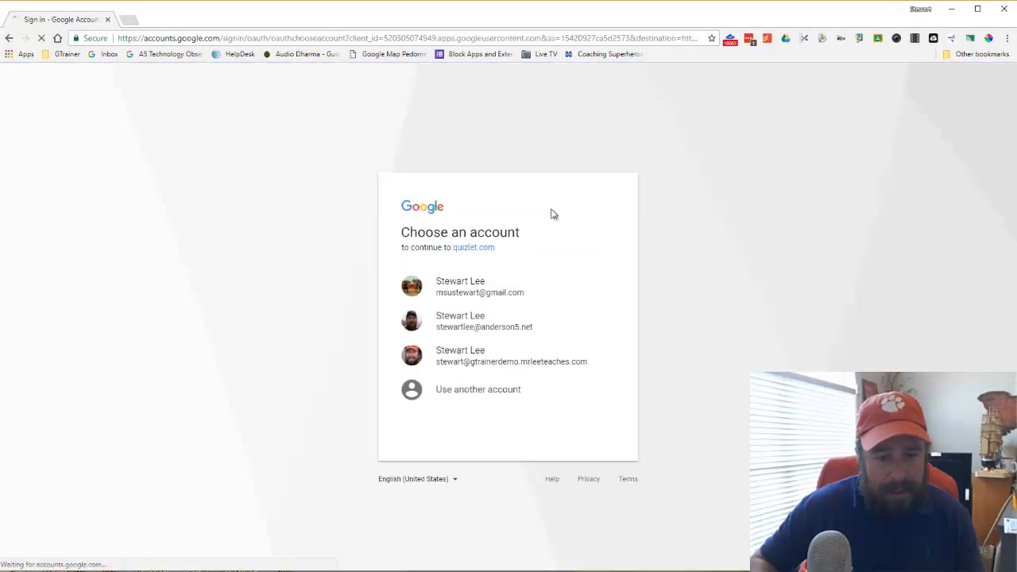
left_click(479, 327)
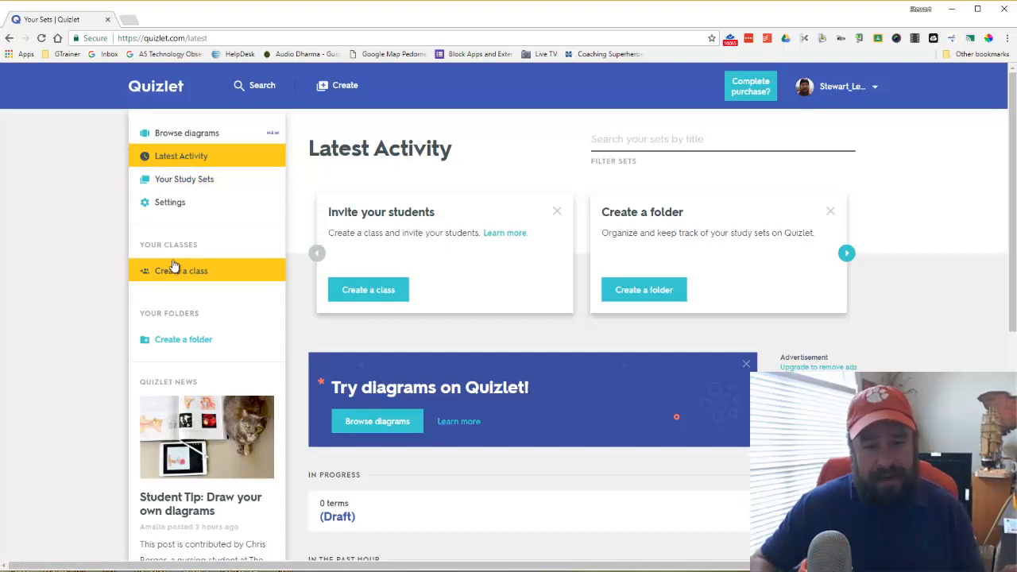
Browse the diagram showcase, examining the available diagrams across its subject categories from Popular to English Language Learning
left_click(193, 140)
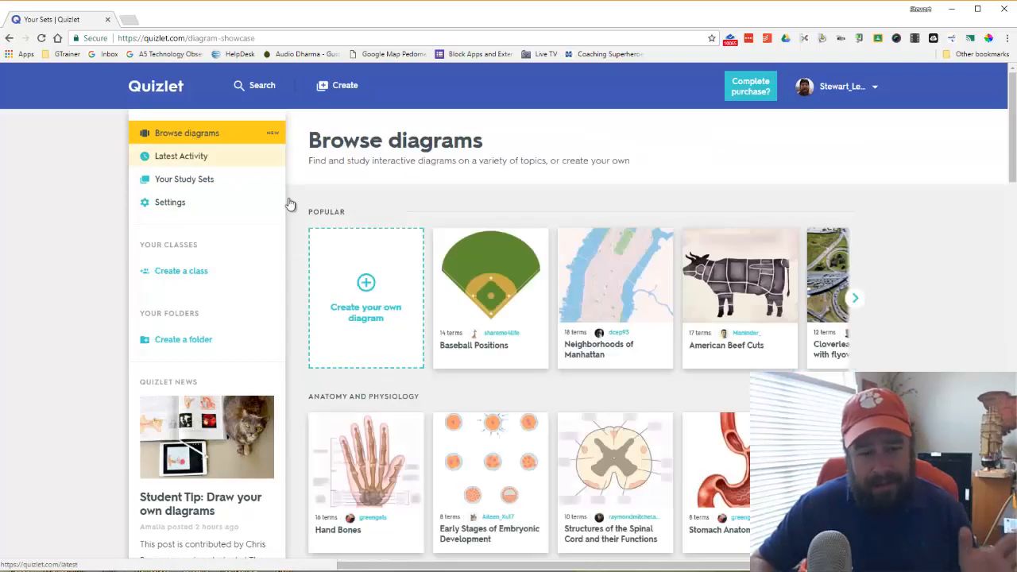
scroll(320, 322, "down", 3)
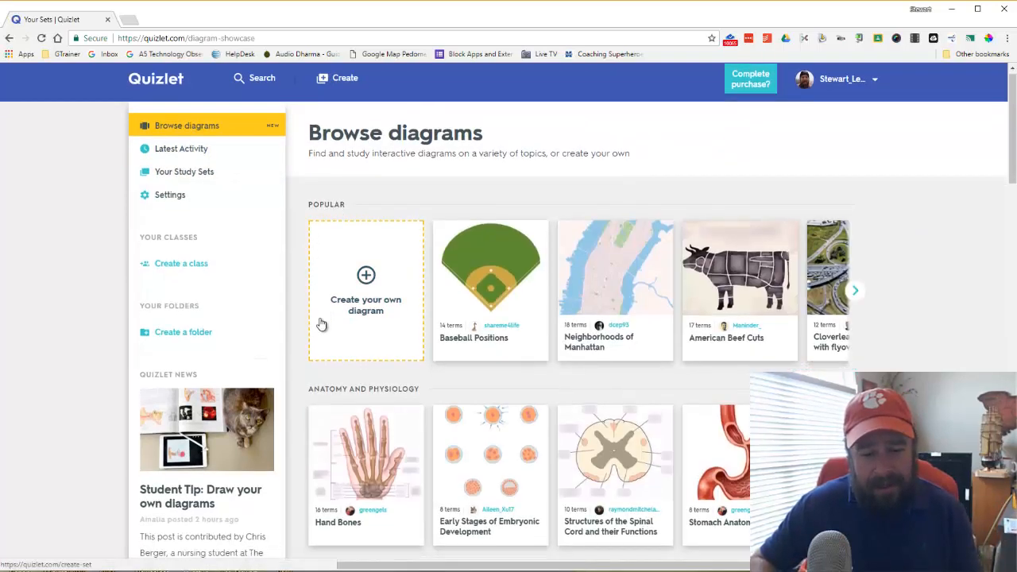
scroll(323, 318, "up", 2)
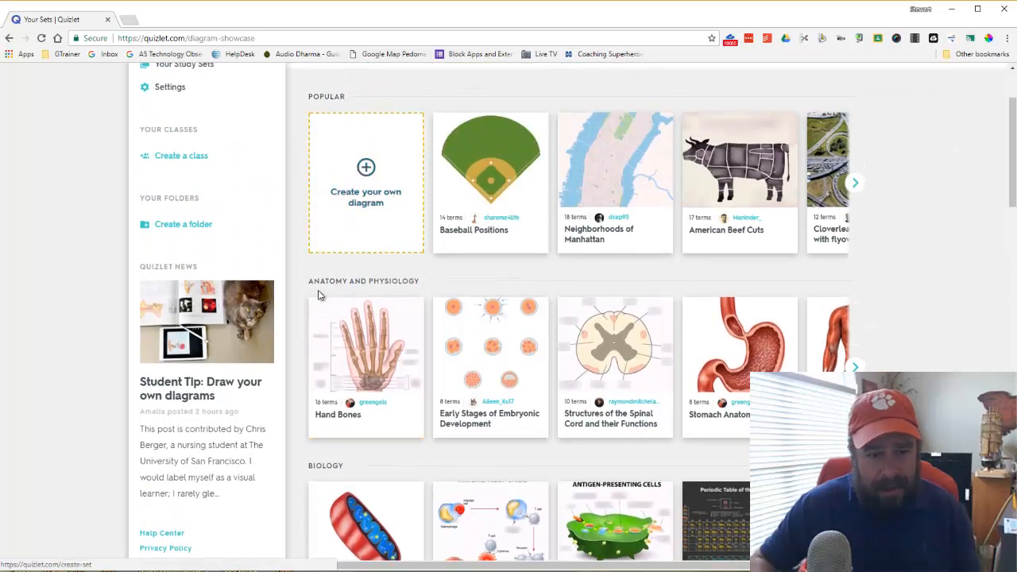
scroll(329, 295, "down", 2)
scroll(329, 295, "down", 5)
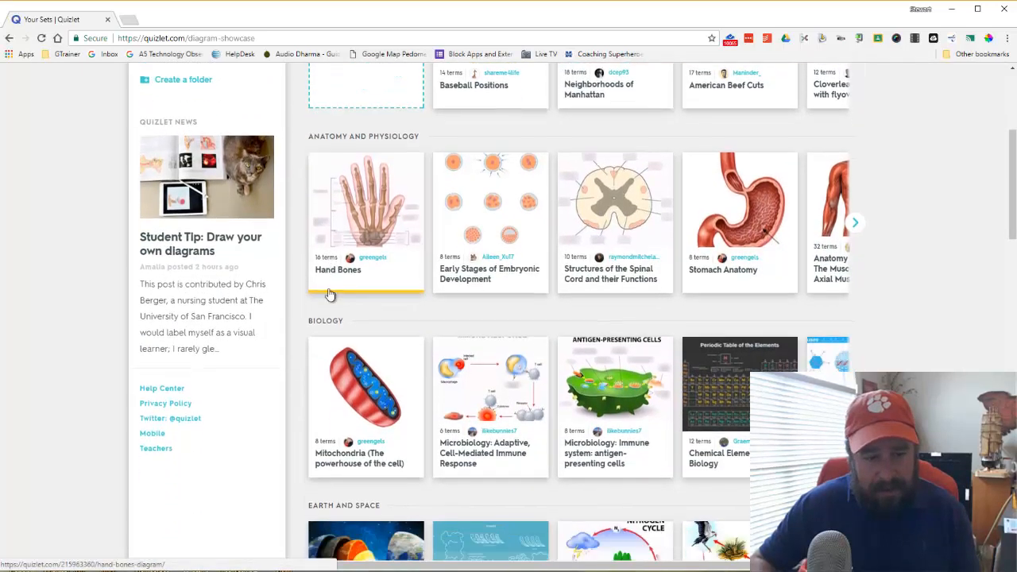
scroll(326, 295, "down", 6)
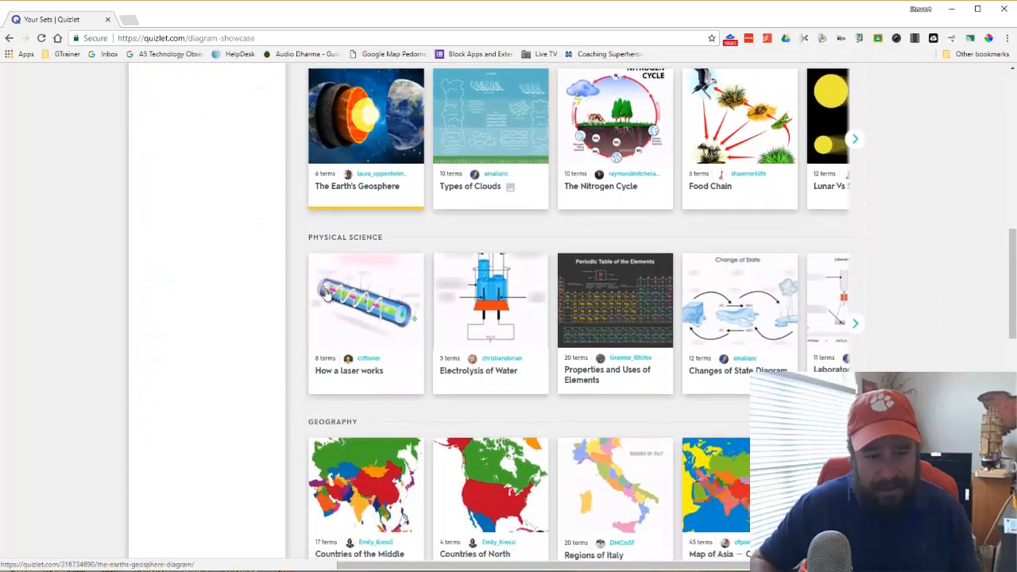
scroll(322, 295, "down", 1)
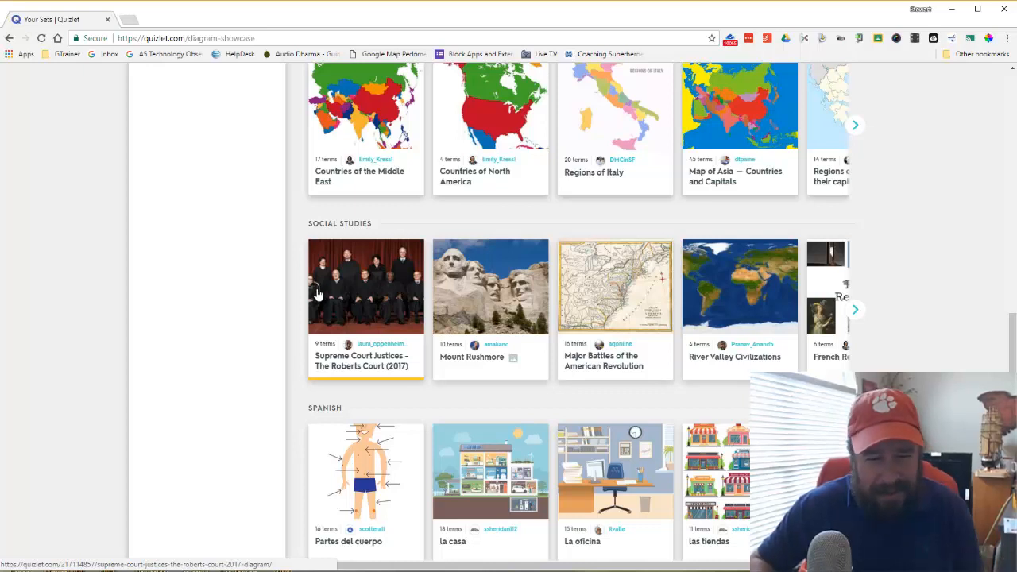
scroll(317, 293, "down", 4)
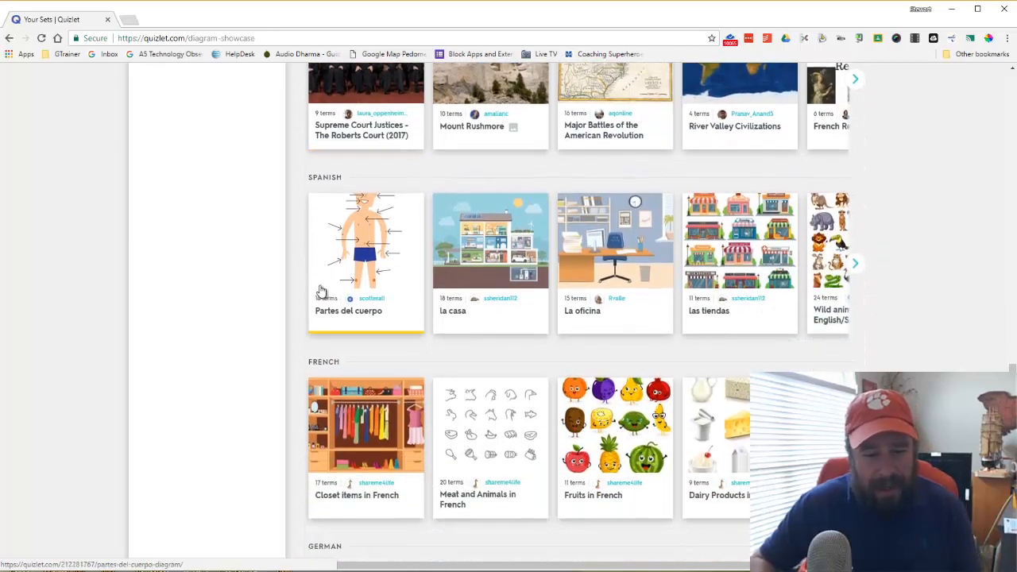
scroll(320, 292, "down", 3)
scroll(320, 293, "up", 2)
scroll(321, 293, "down", 1)
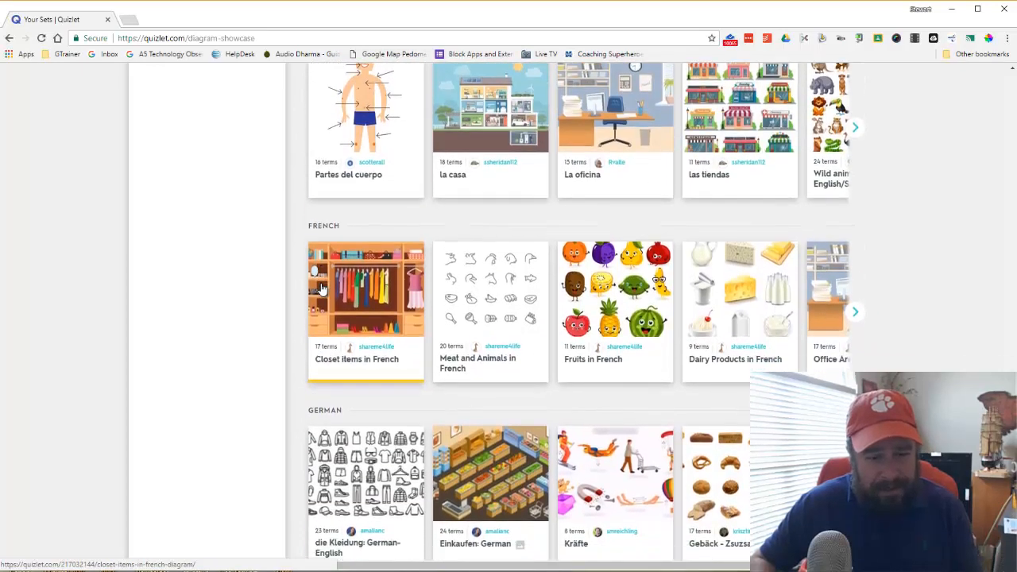
scroll(321, 290, "down", 3)
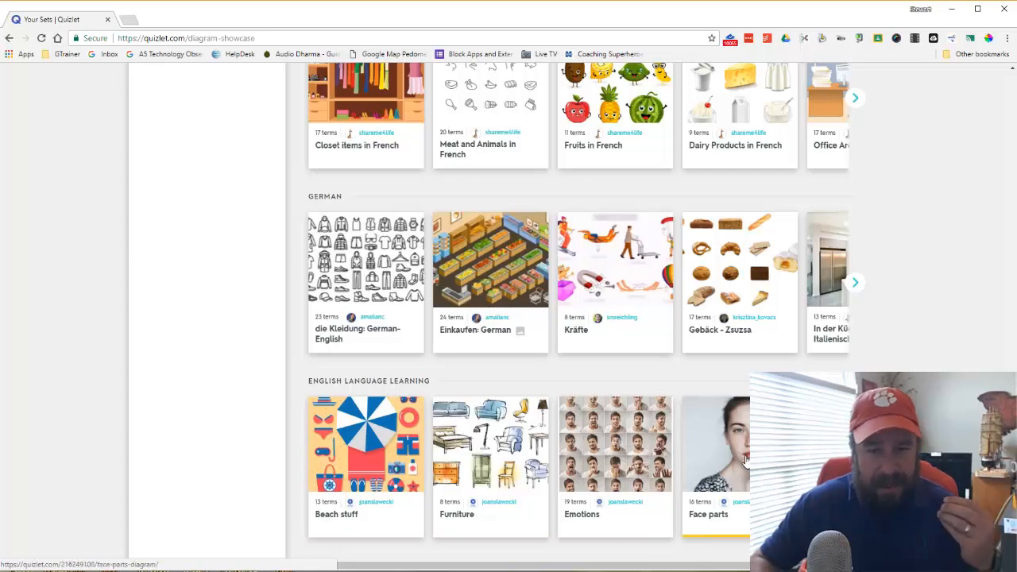
scroll(535, 435, "up", 3)
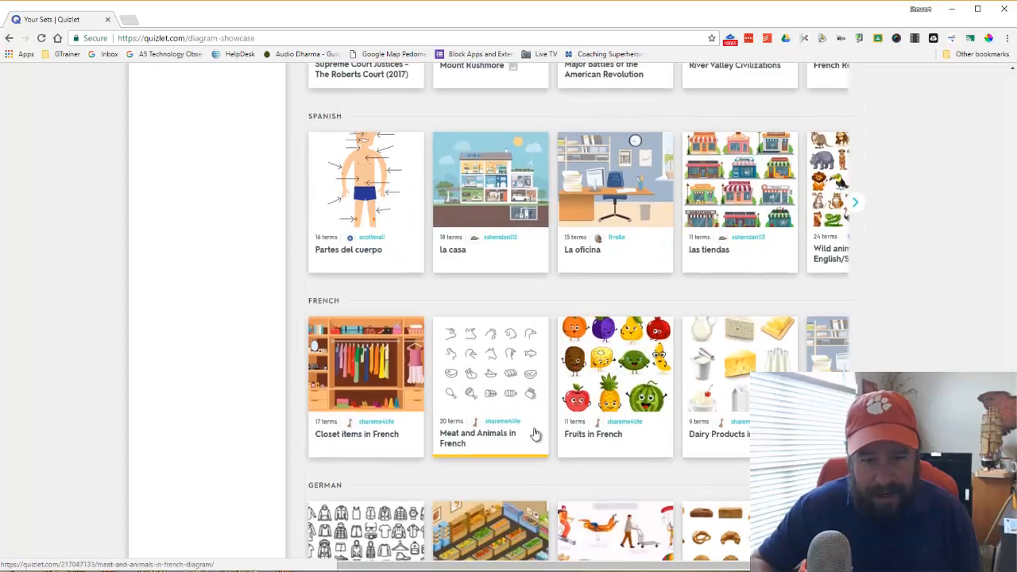
scroll(534, 434, "up", 5)
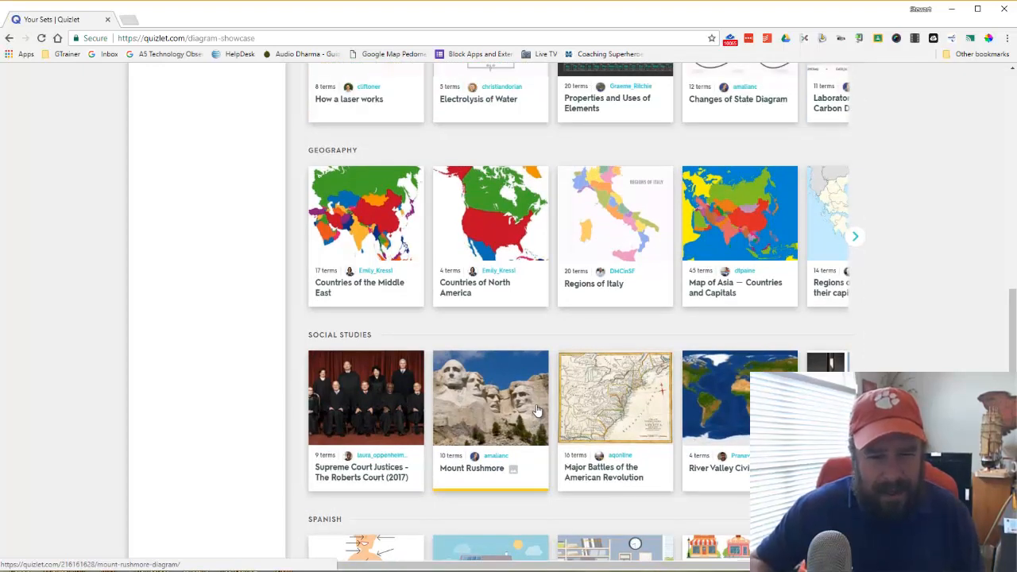
scroll(537, 409, "up", 5)
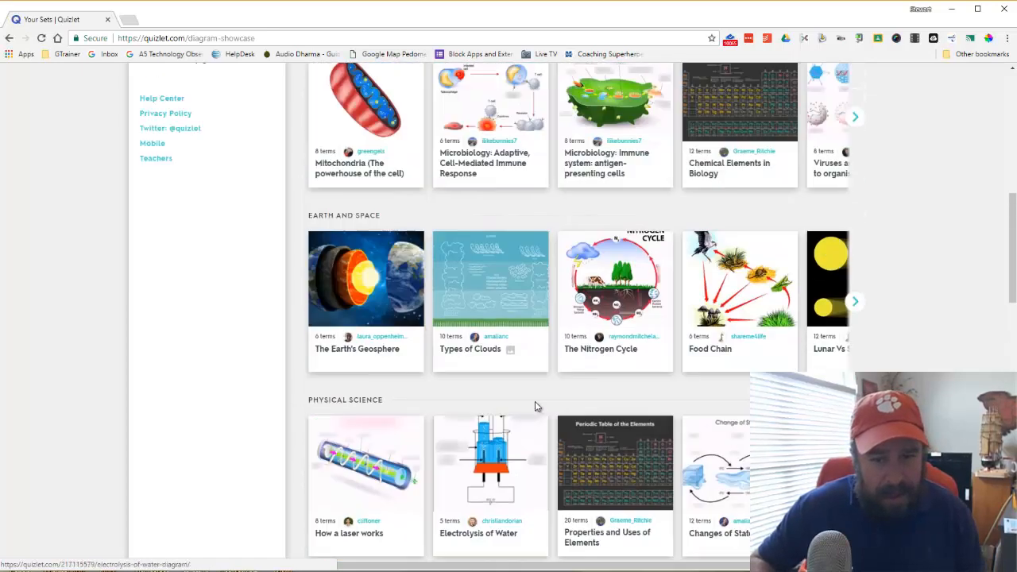
scroll(535, 407, "up", 5)
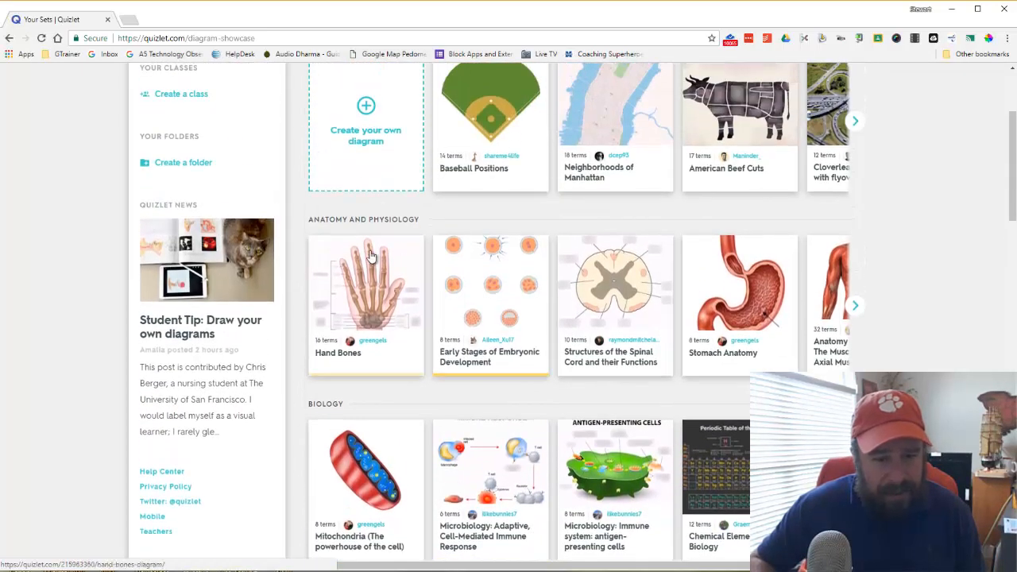
Find the "Anatomy: Layers of the skin" diagram among the Anatomy and Physiology diagrams and open it
left_click(855, 306)
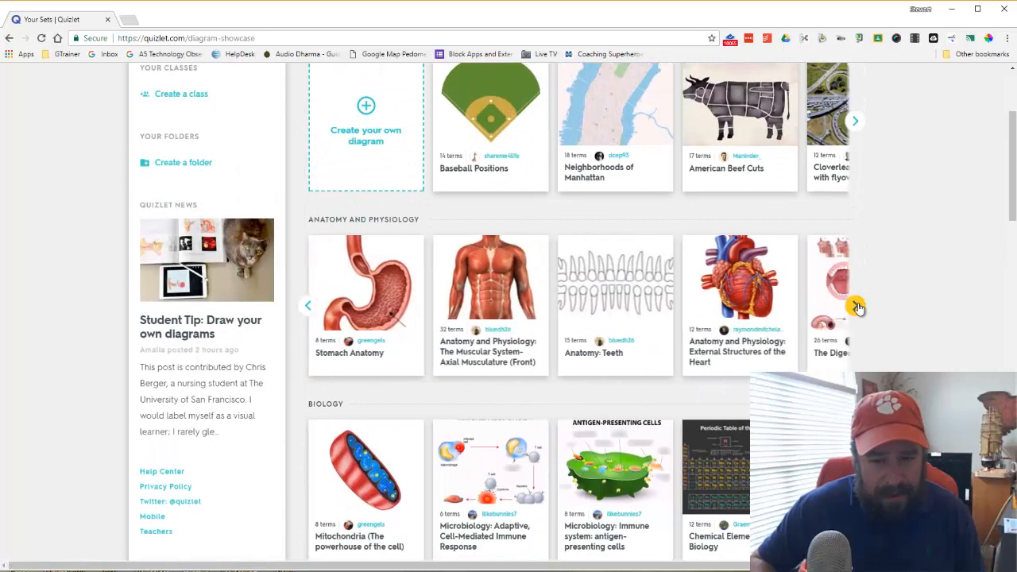
left_click(856, 307)
left_click(856, 306)
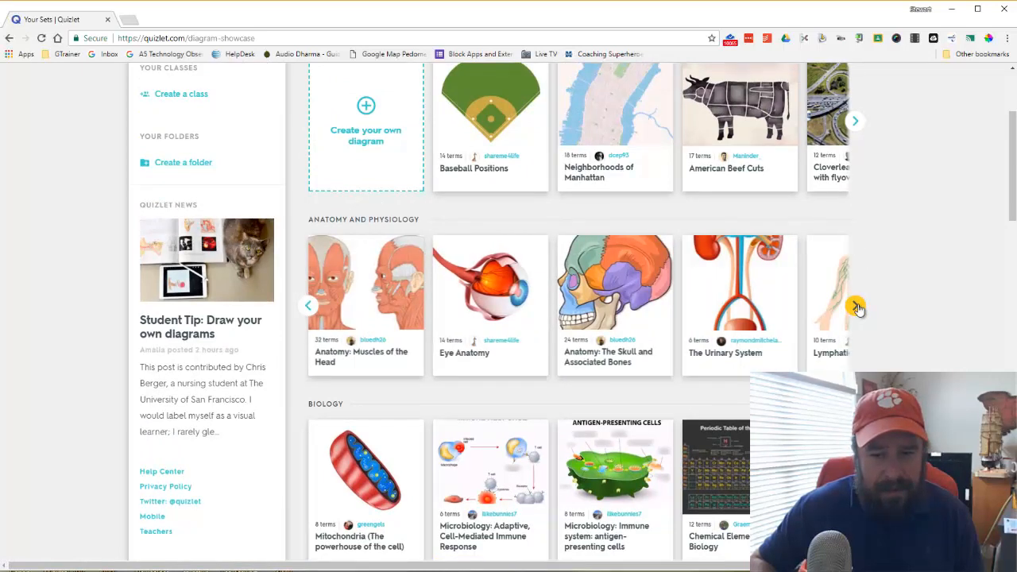
left_click(856, 307)
left_click(855, 307)
left_click(856, 307)
left_click(856, 307)
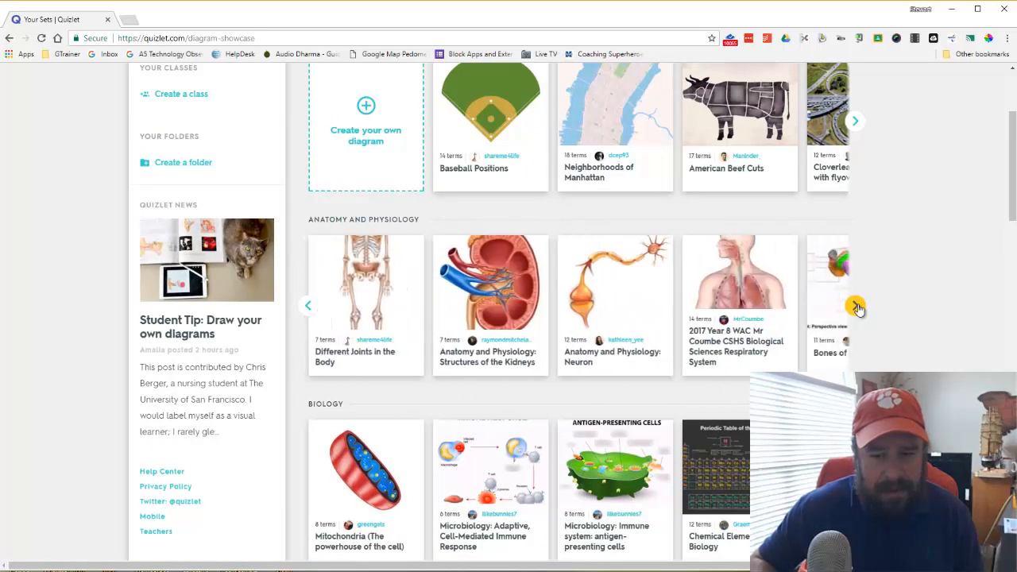
left_click(856, 308)
left_click(856, 307)
left_click(856, 307)
left_click(856, 307)
left_click(856, 307)
left_click(856, 308)
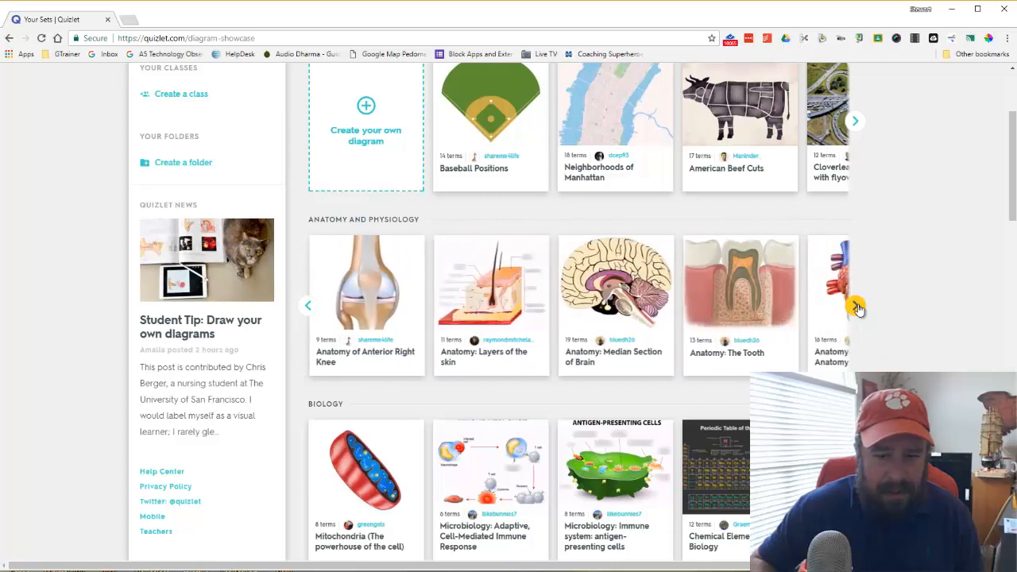
left_click(507, 306)
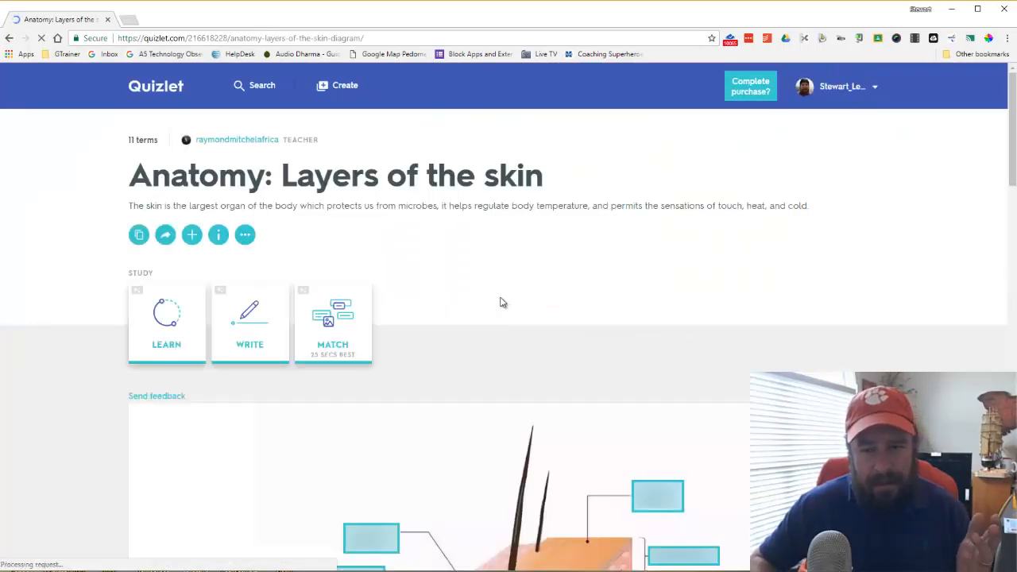
Examine the skin diagram's labelled locations and its list of terms and definitions
scroll(500, 302, "down", 3)
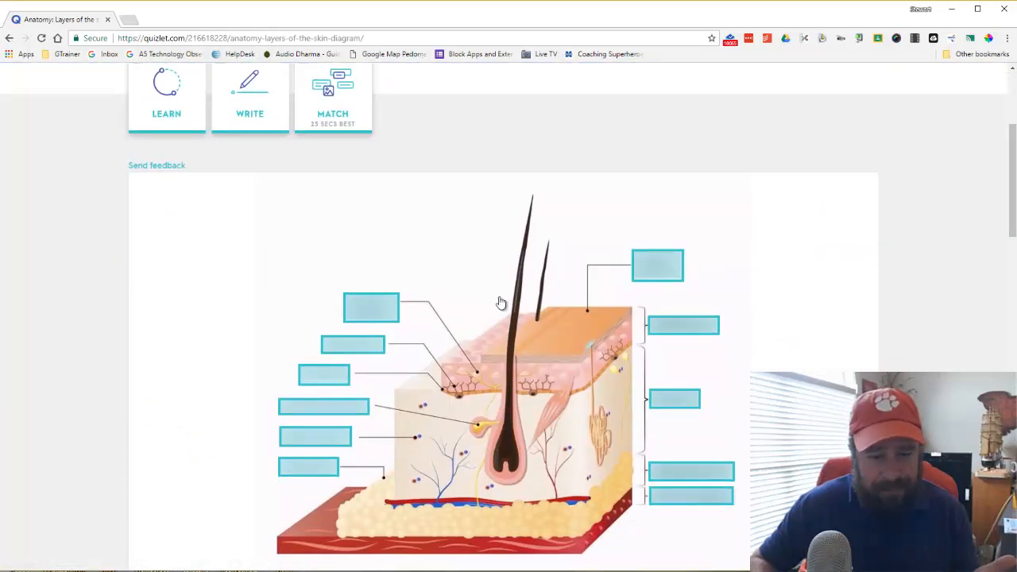
scroll(500, 302, "down", 2)
scroll(554, 317, "up", 1)
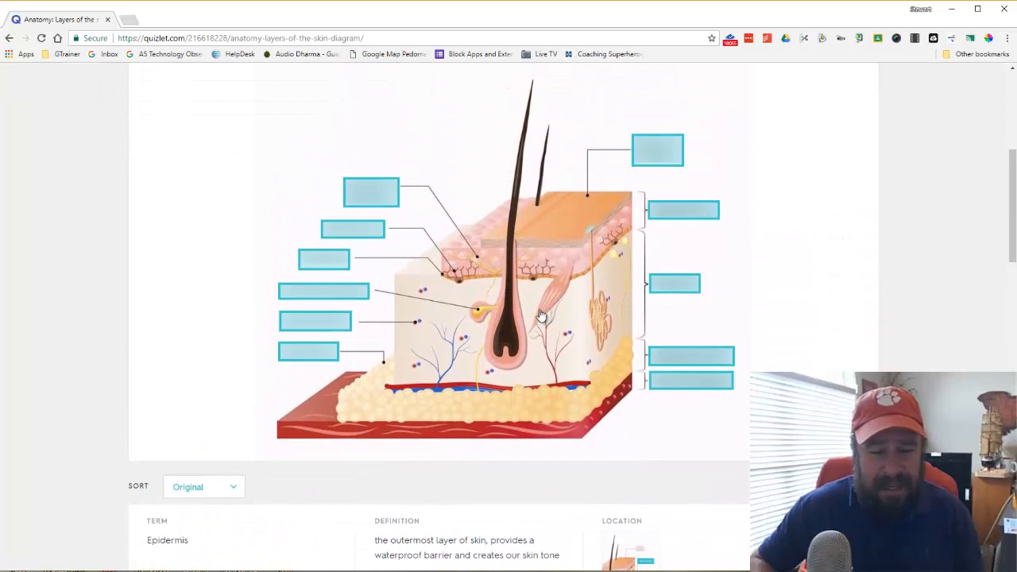
scroll(544, 296, "down", 4)
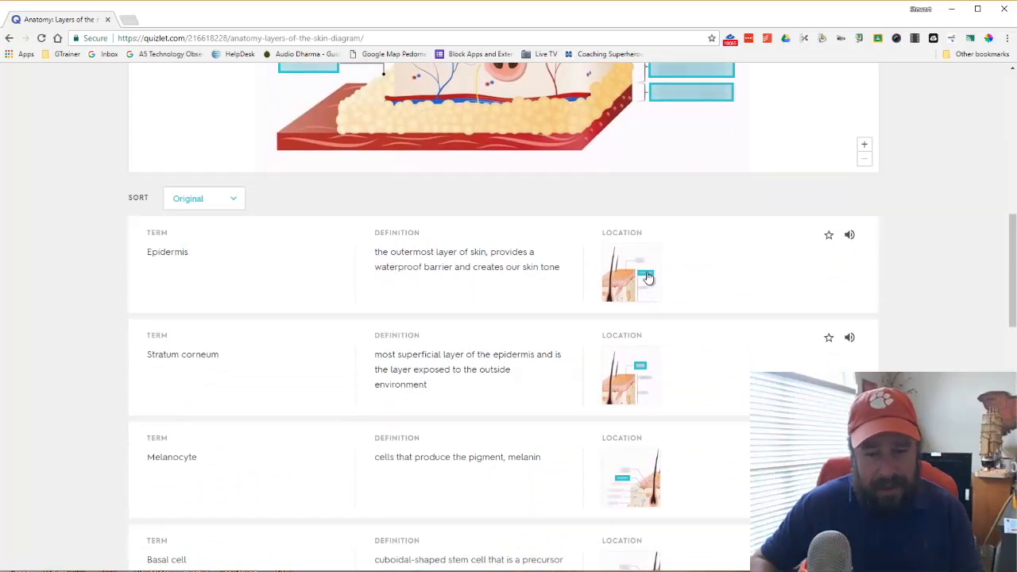
scroll(647, 277, "up", 6)
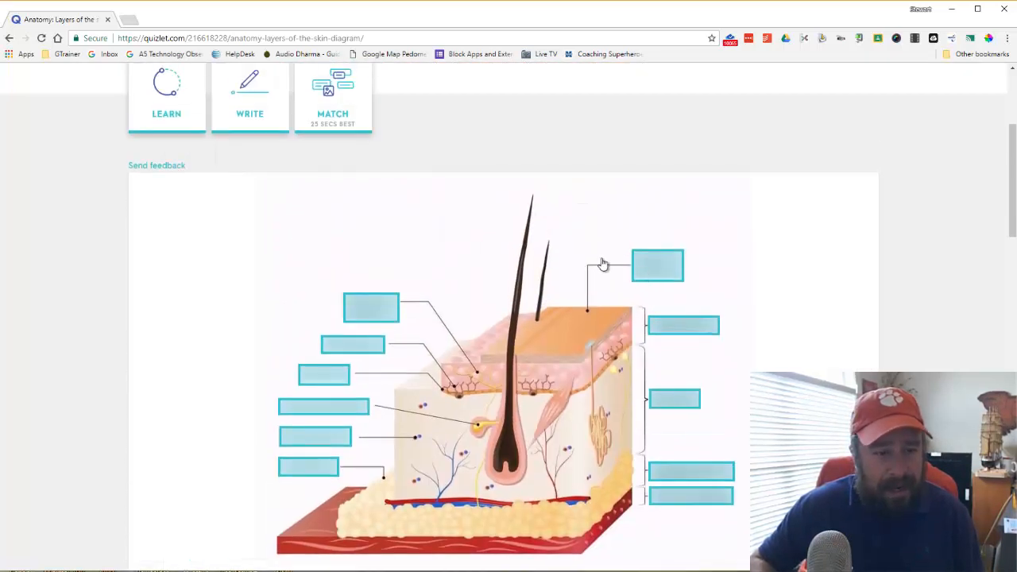
Start the Match game for the skin diagram and match Sebaceous gland to its label
scroll(504, 231, "up", 1)
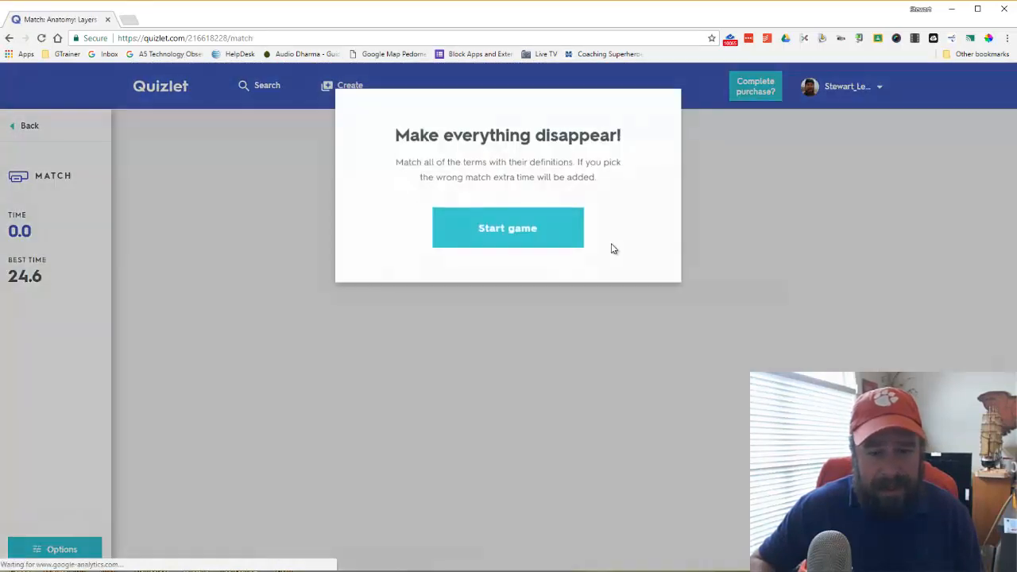
left_click(527, 229)
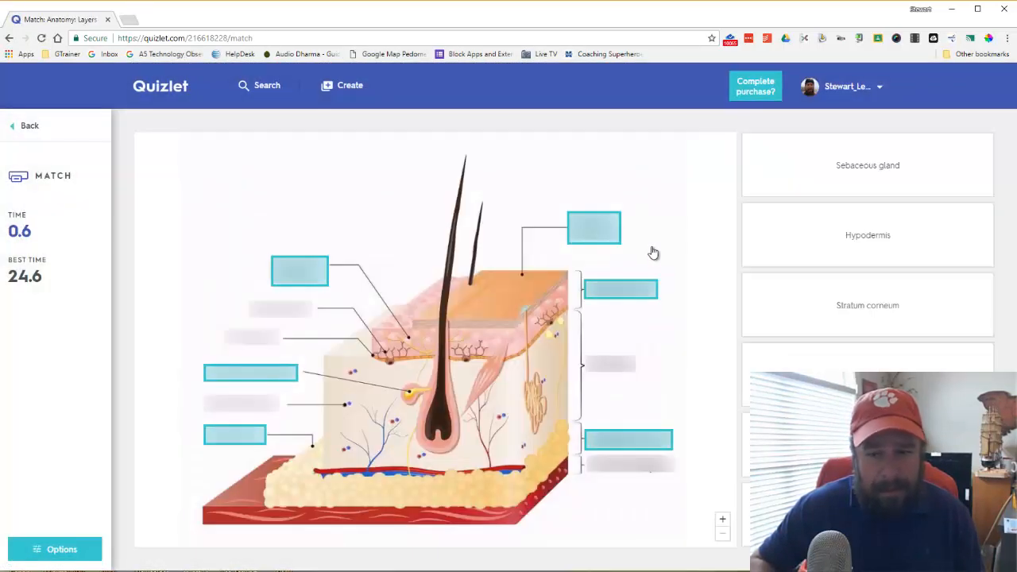
left_click(852, 180)
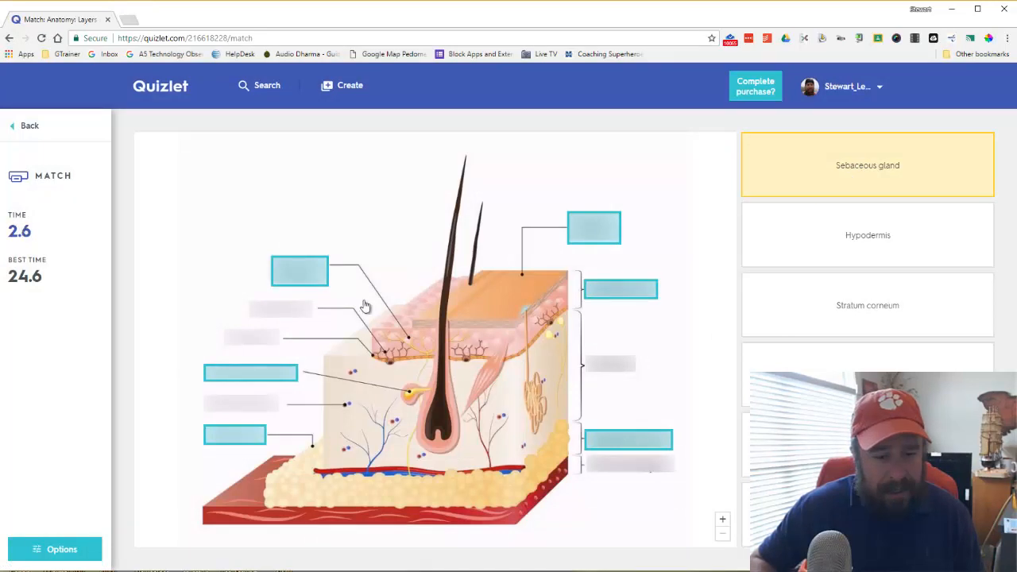
left_click(270, 372)
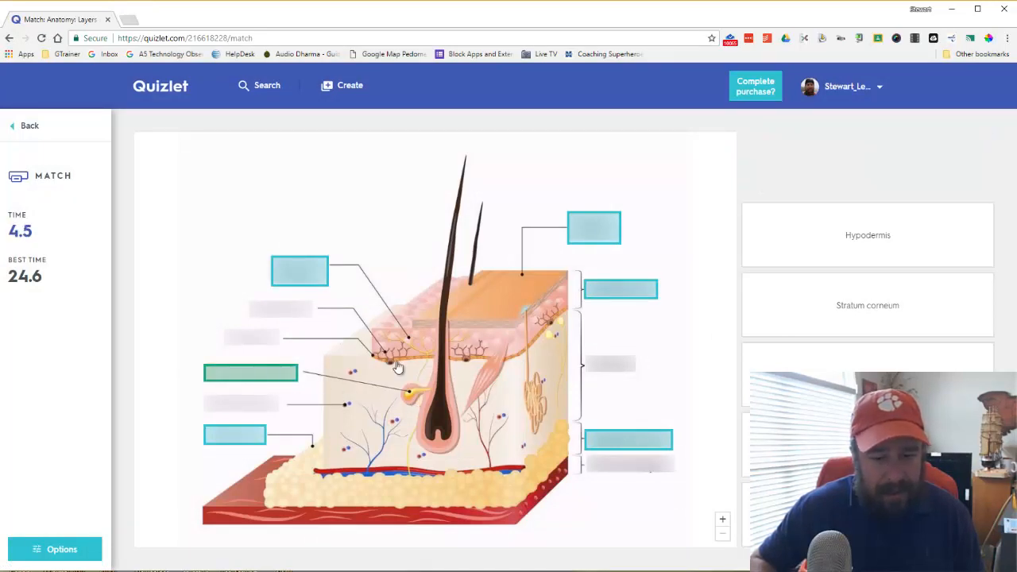
Try matching Hypodermis with the skin surface label, and with the uppermost bracketed layer
left_click(871, 245)
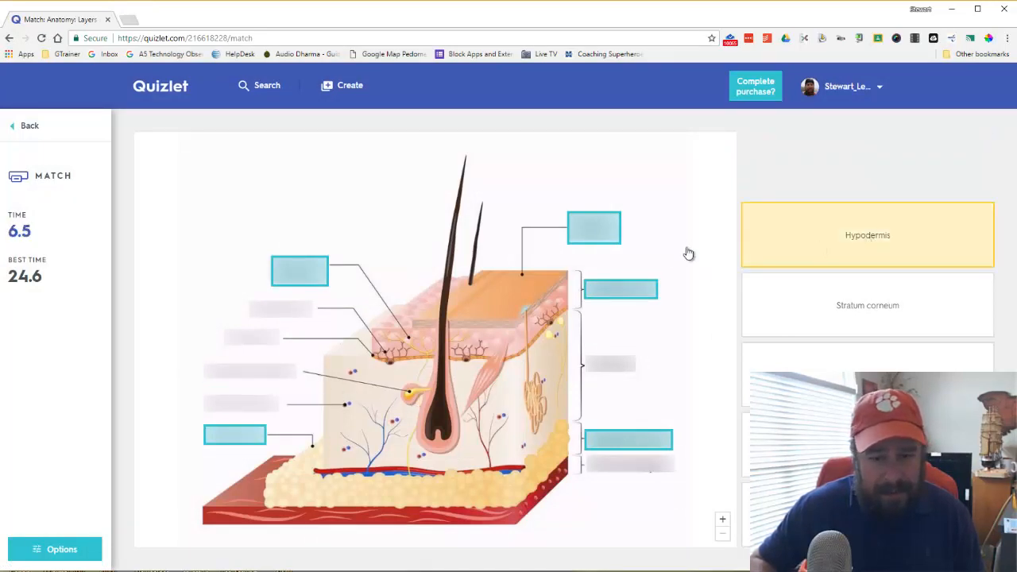
left_click(581, 230)
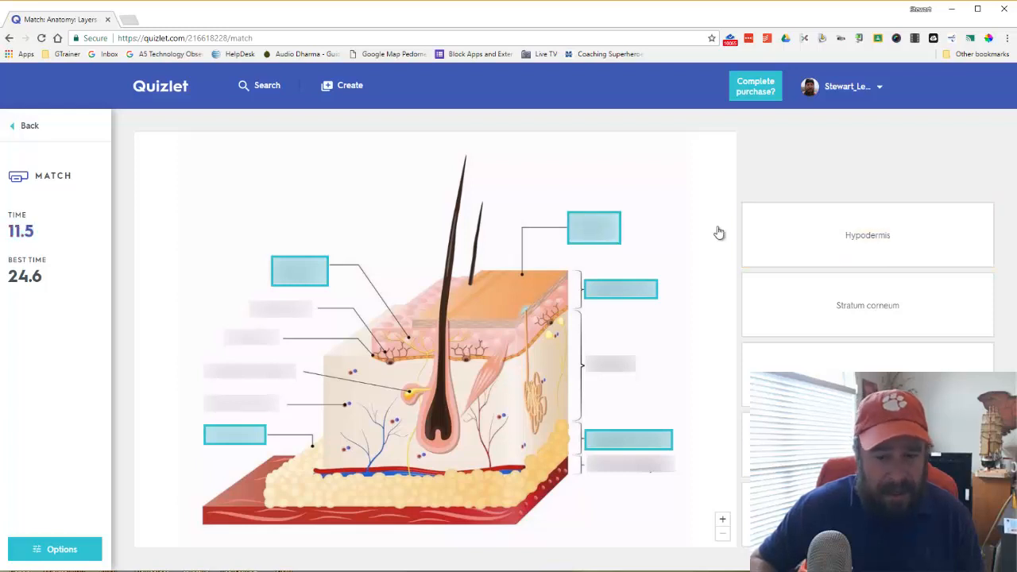
left_click(851, 243)
left_click(637, 303)
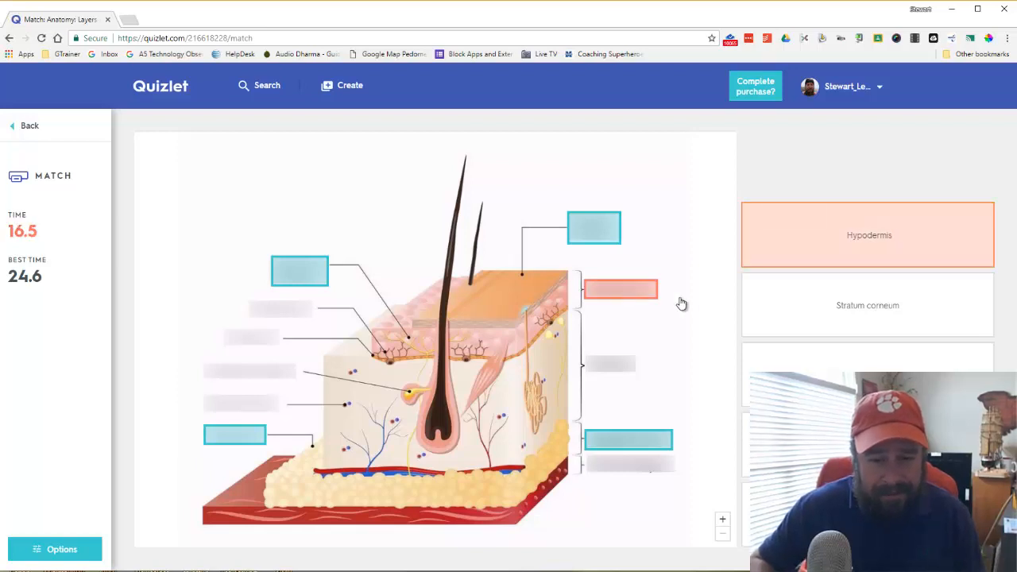
Match Hypodermis with the bracketed fatty layer near the base of the skin diagram
left_click(840, 252)
left_click(640, 439)
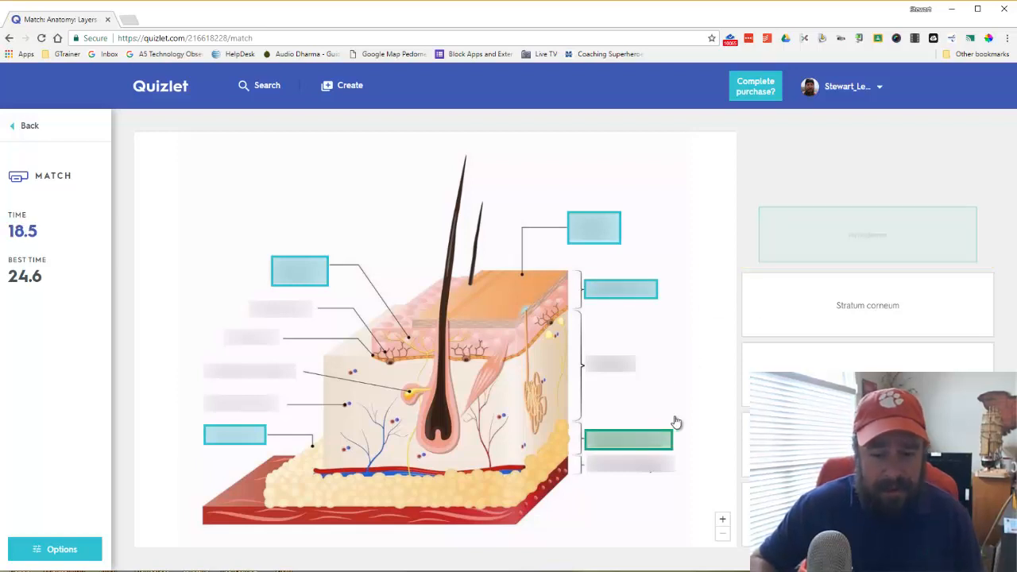
Try matching Stratum corneum with the uppermost bracketed layer of the skin diagram
left_click(856, 312)
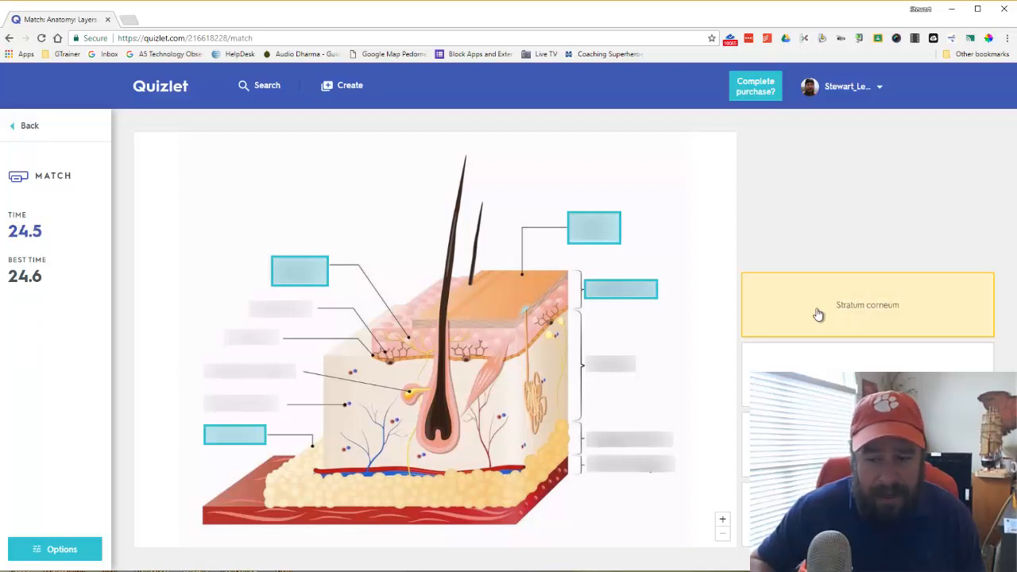
left_click(625, 295)
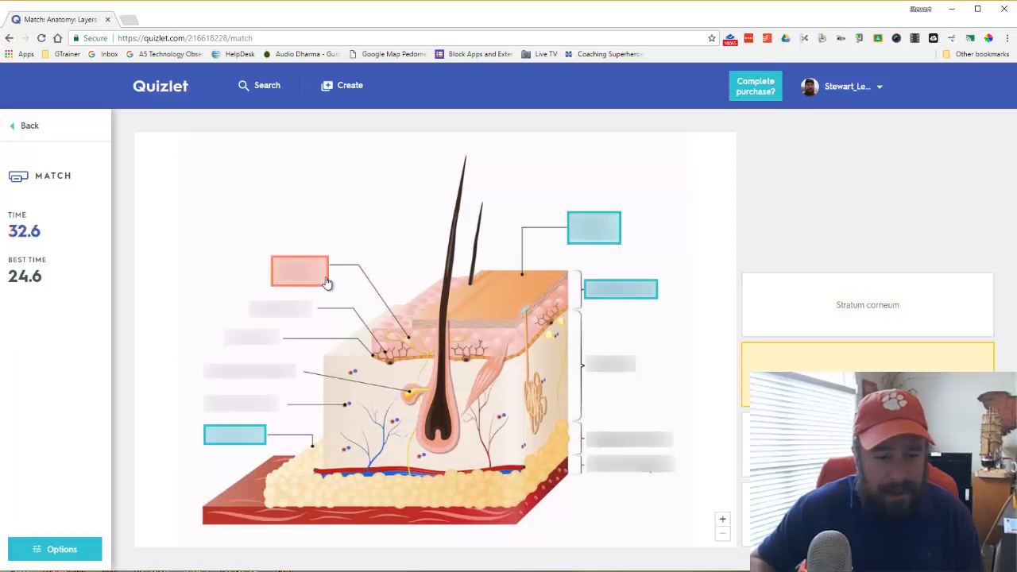
Finish the skin Match game by pairing the remaining terms with their labels, ending with Stratum corneum on the skin surface label
left_click(621, 288)
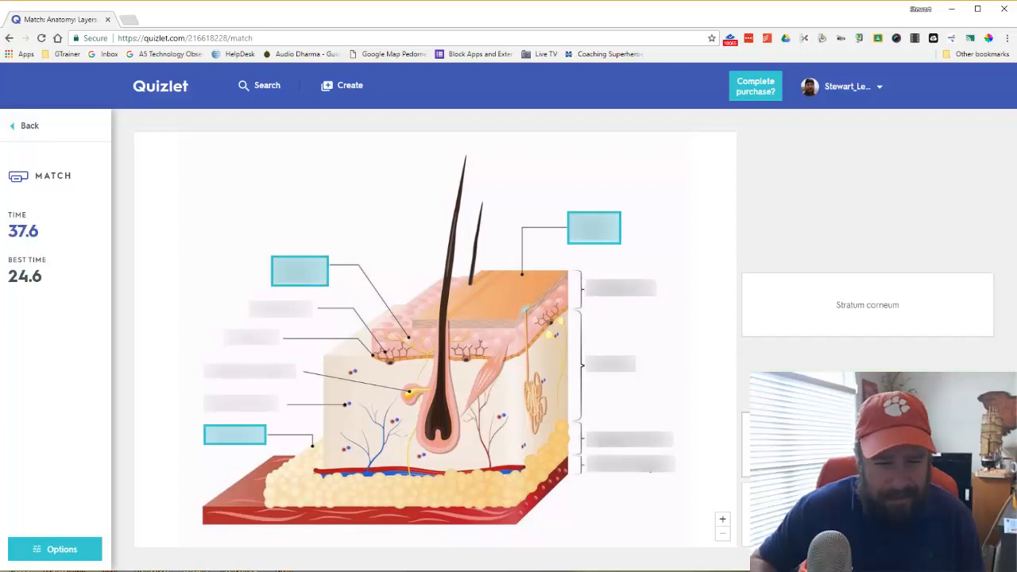
left_click(835, 443)
left_click(324, 274)
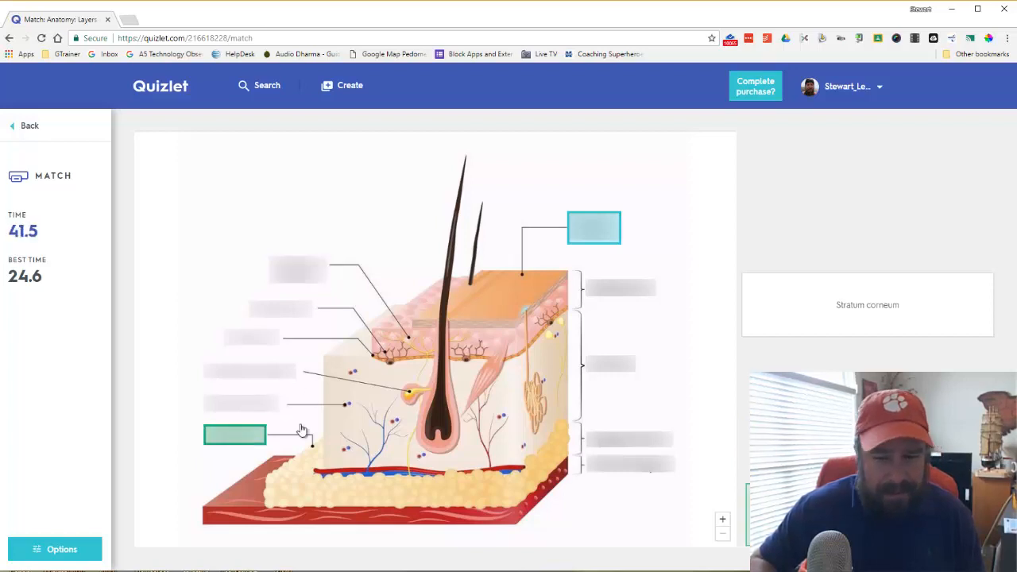
left_click(811, 324)
left_click(603, 230)
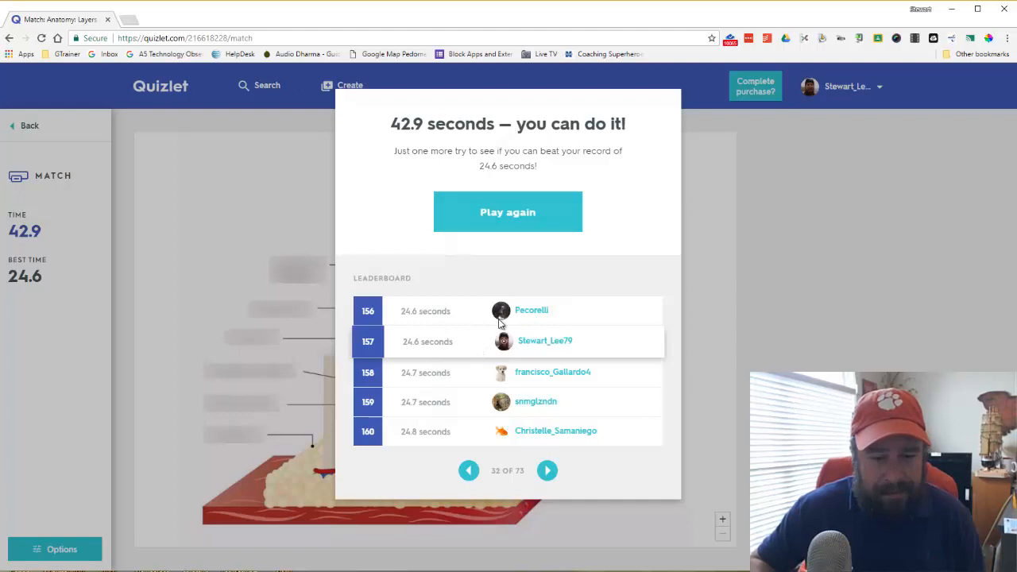
Return to the skin diagram's set page and start a new round of its Match game
key("alt+Left")
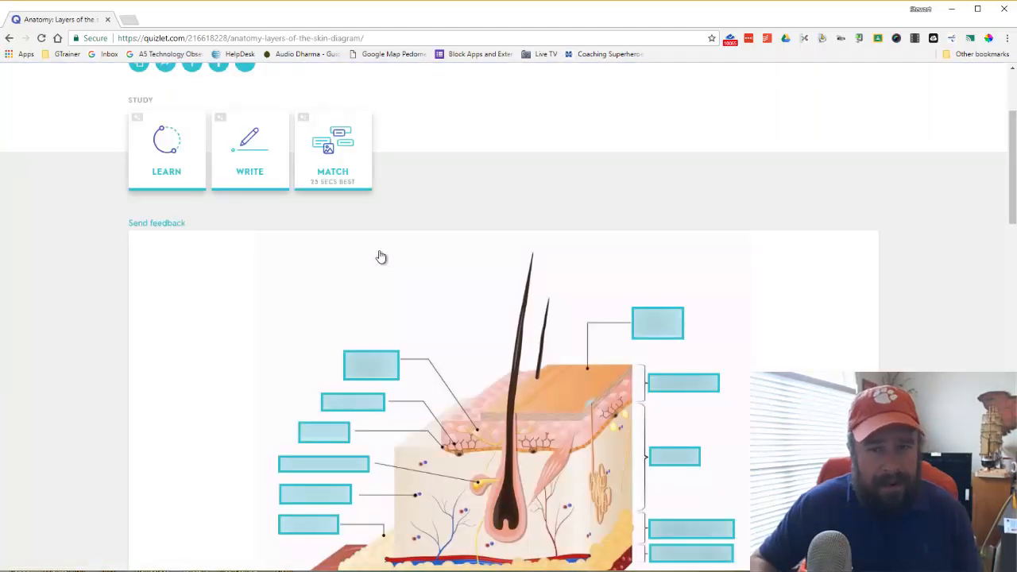
left_click(349, 185)
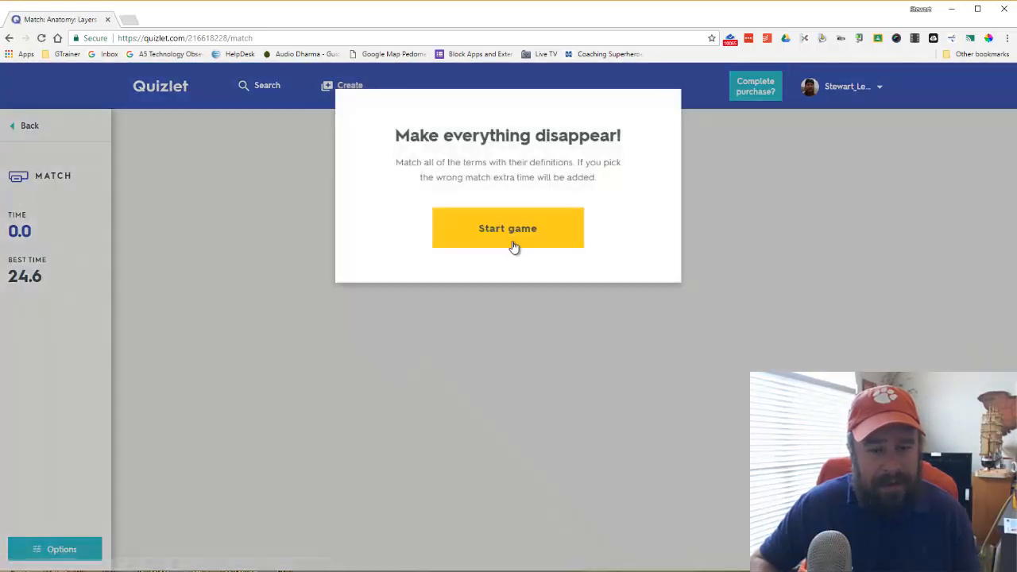
left_click(512, 244)
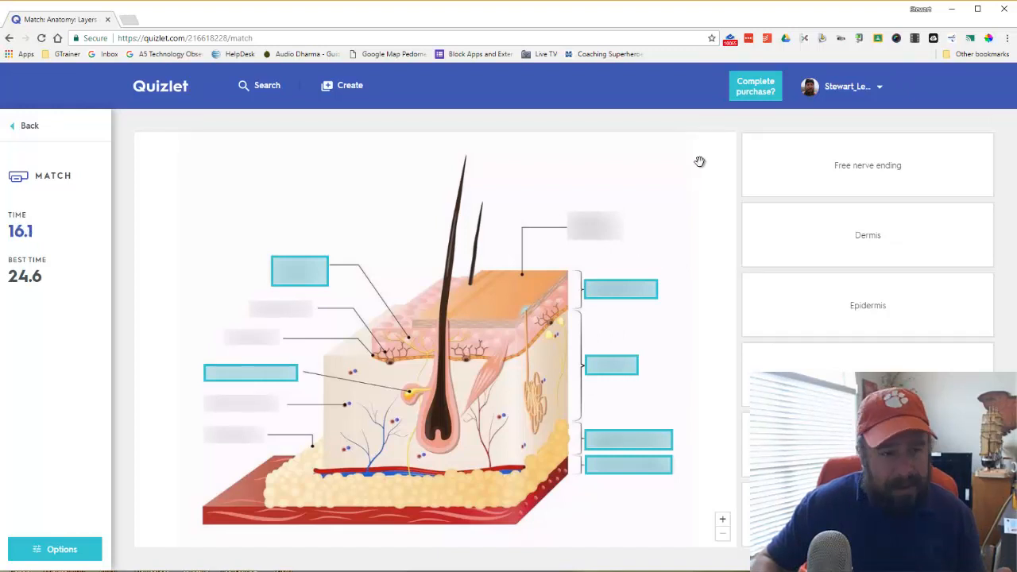
Change the Match game options to pair Definition with Diagram, leaving Term deselected
left_click(57, 549)
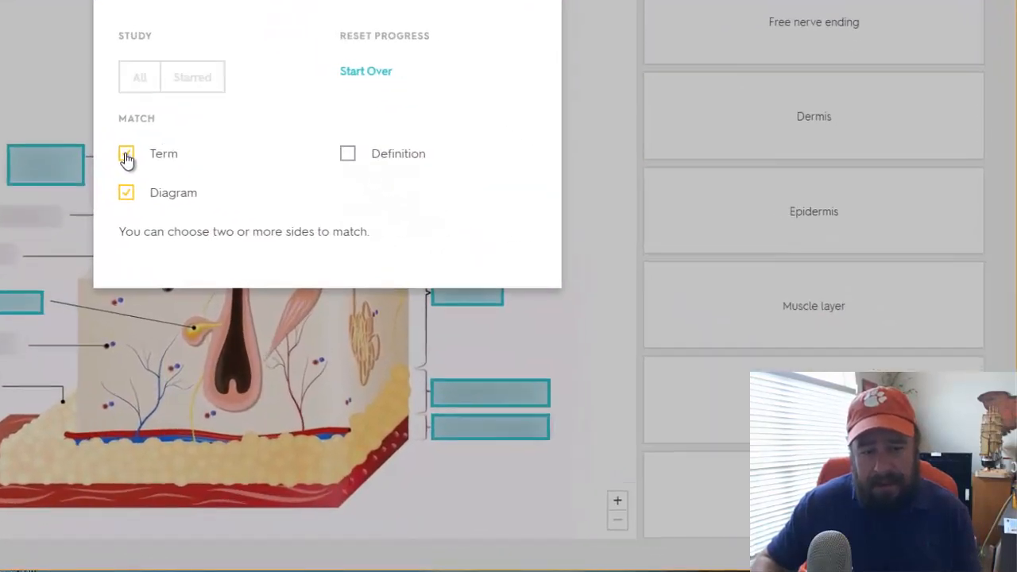
left_click(359, 267)
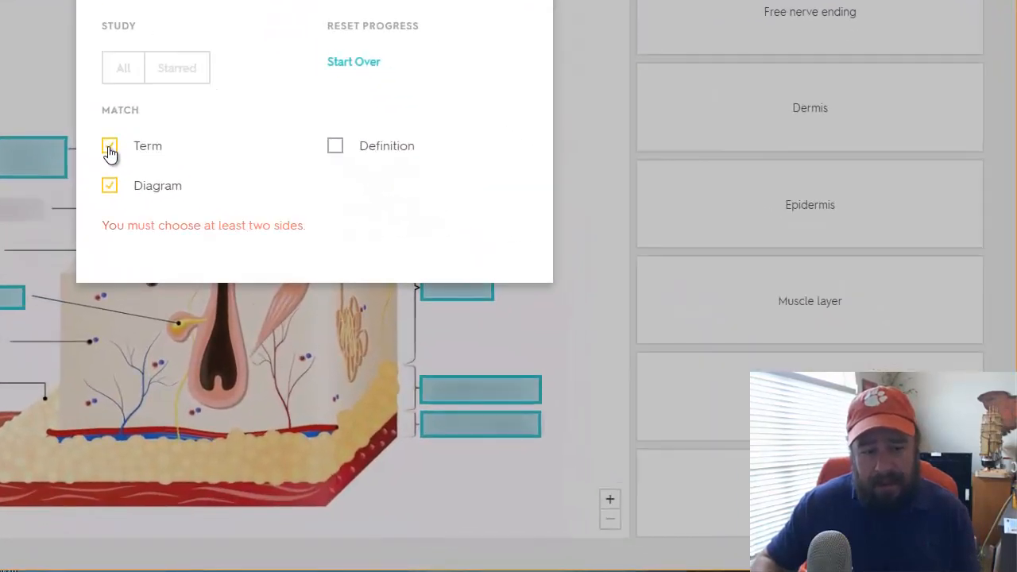
left_click(333, 148)
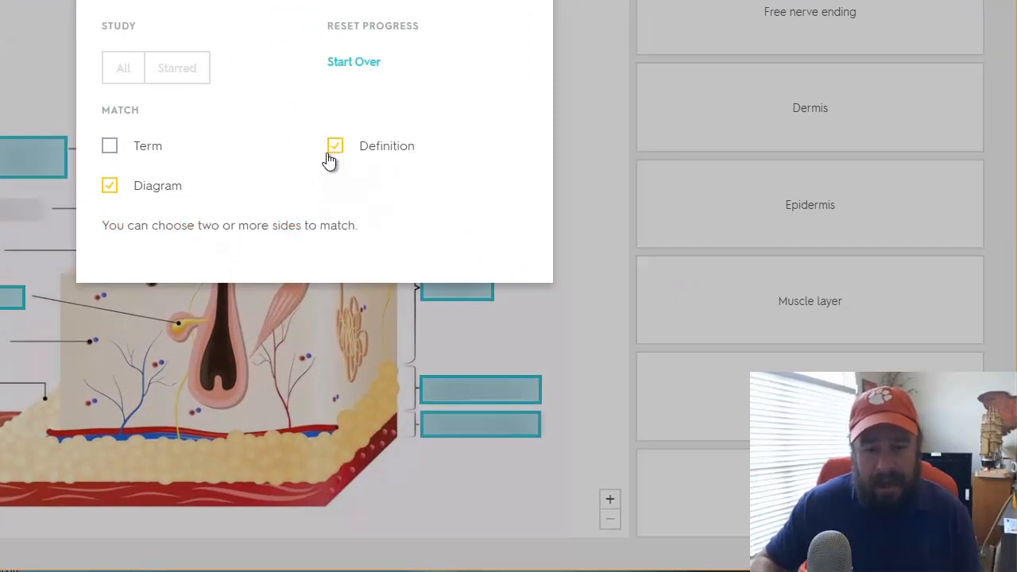
Start the Match game over and match Muscle layer with the lowest bracketed label of the skin diagram
left_click(355, 64)
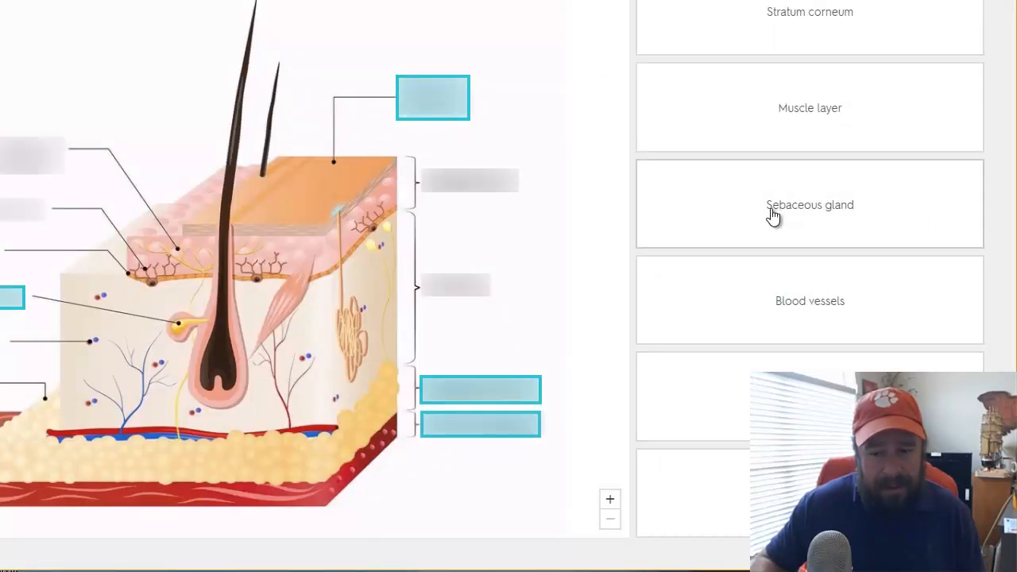
left_click(803, 111)
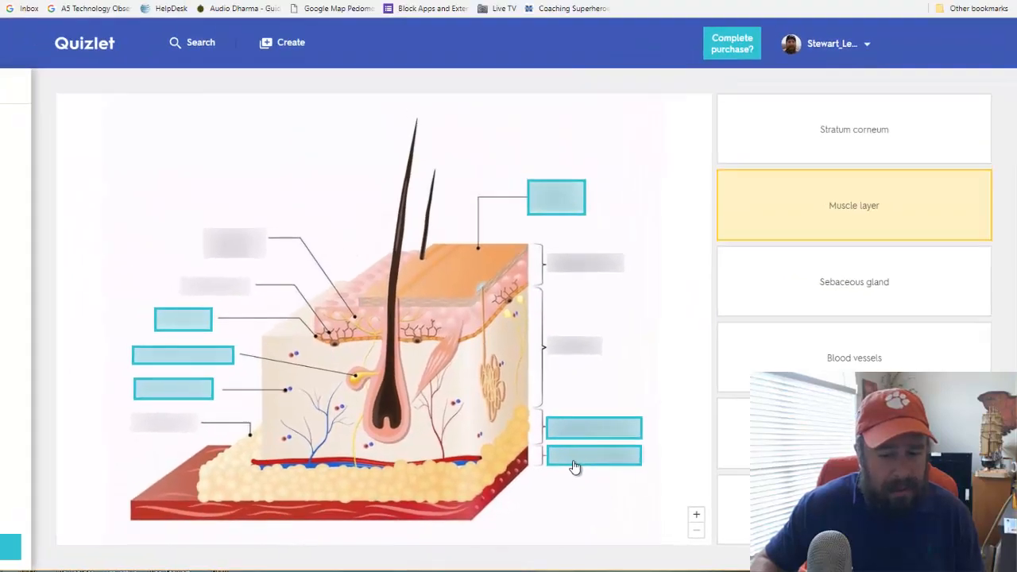
left_click(574, 459)
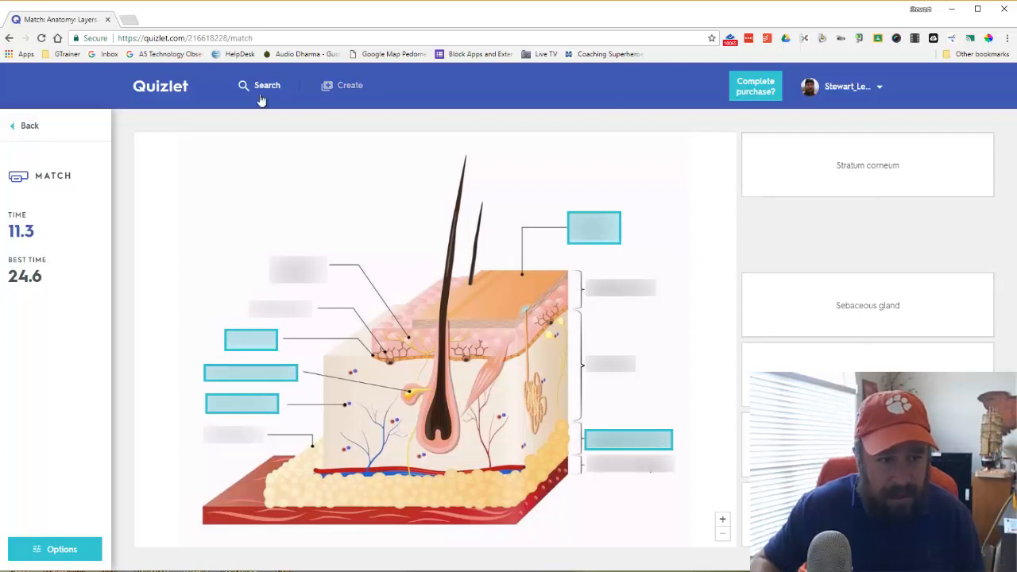
Leave the game, browse the diagram showcase, start creating a custom diagram set and dismiss the auto-saved set notice
left_click(165, 92)
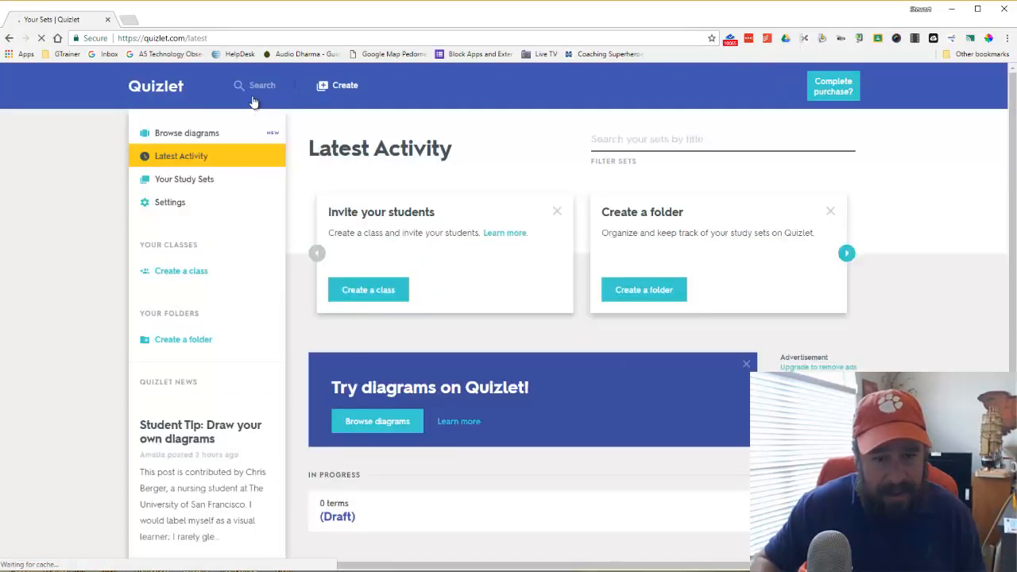
left_click(192, 137)
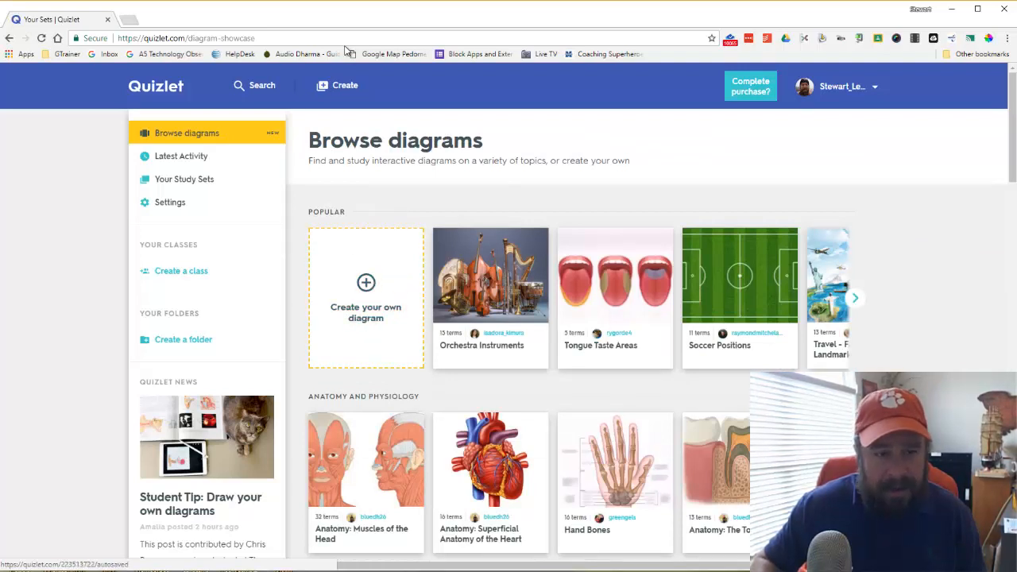
left_click(379, 293)
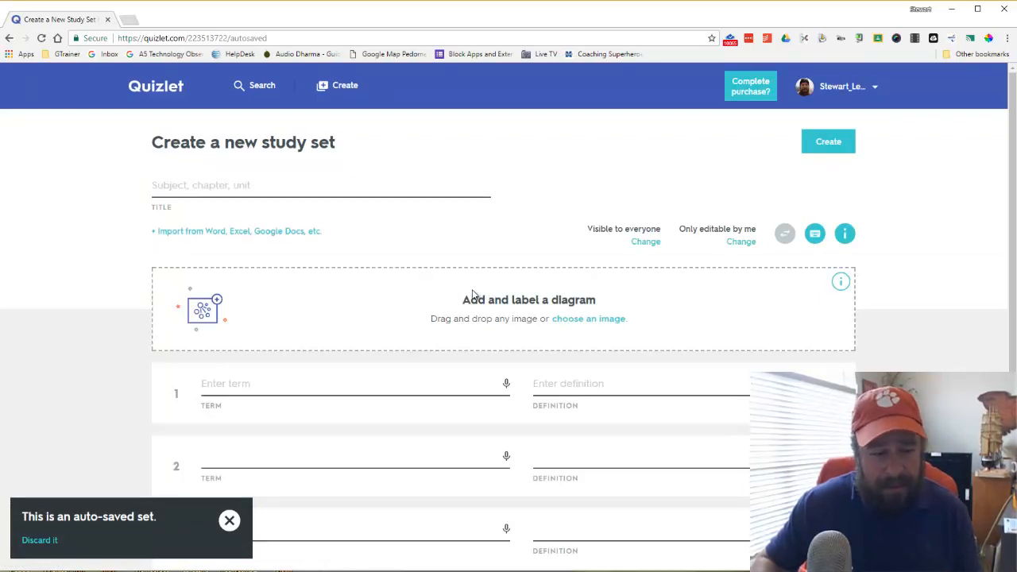
left_click(229, 522)
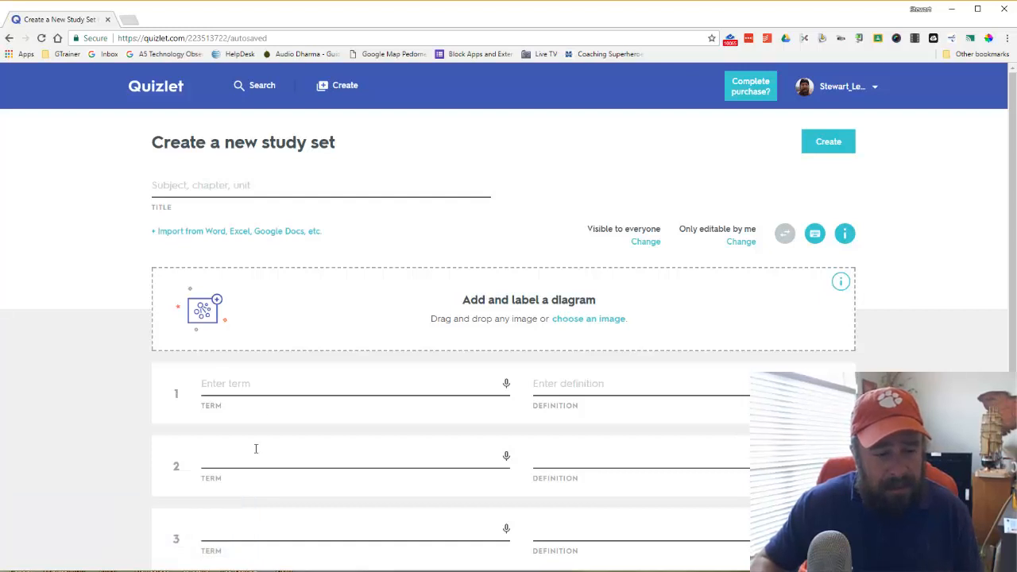
Upload the collage-for-apps image from the Pictures folder as the study set's diagram
left_click(619, 318)
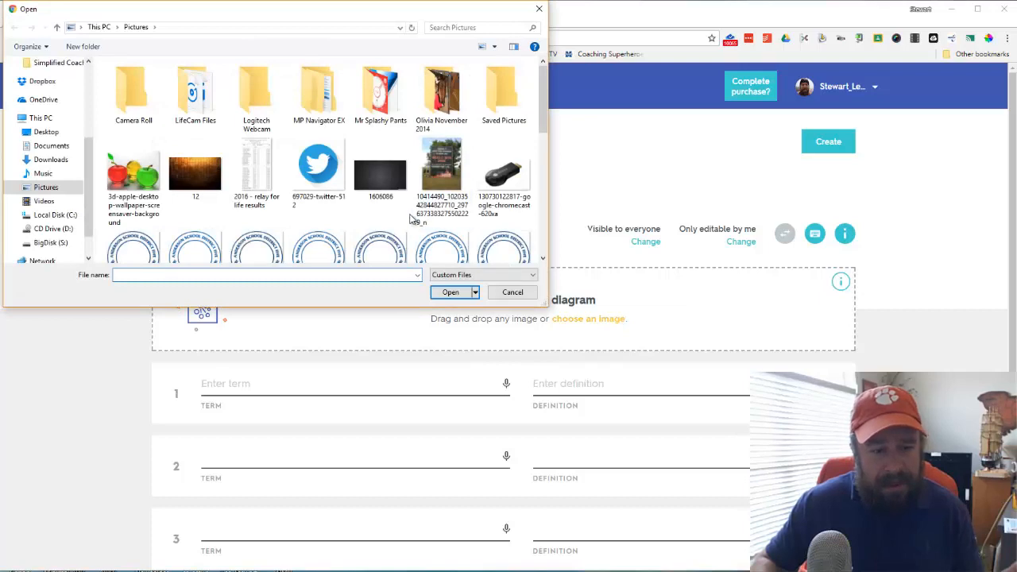
scroll(412, 219, "down", 3)
scroll(411, 218, "down", 3)
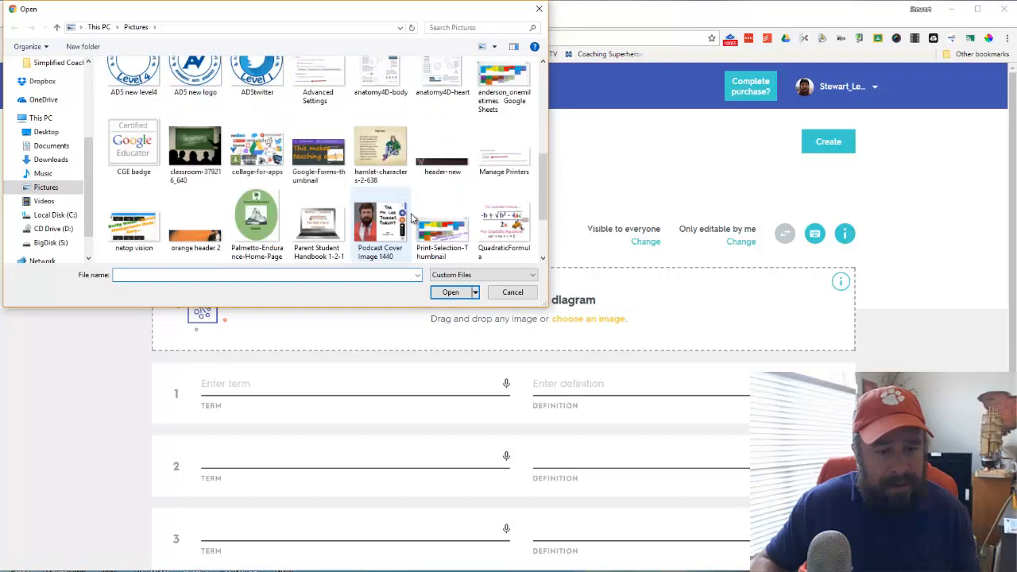
left_click(268, 159)
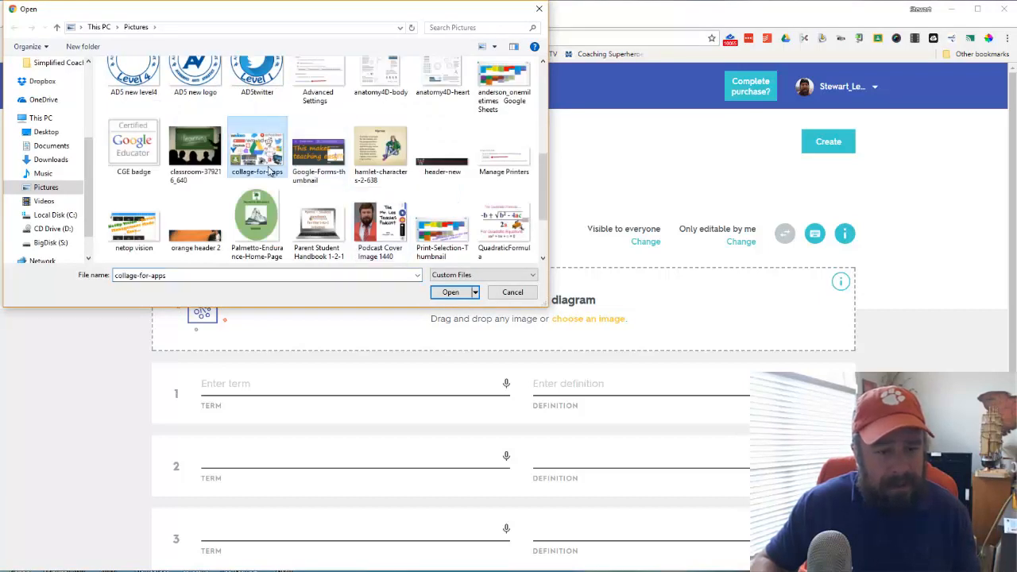
left_click(439, 291)
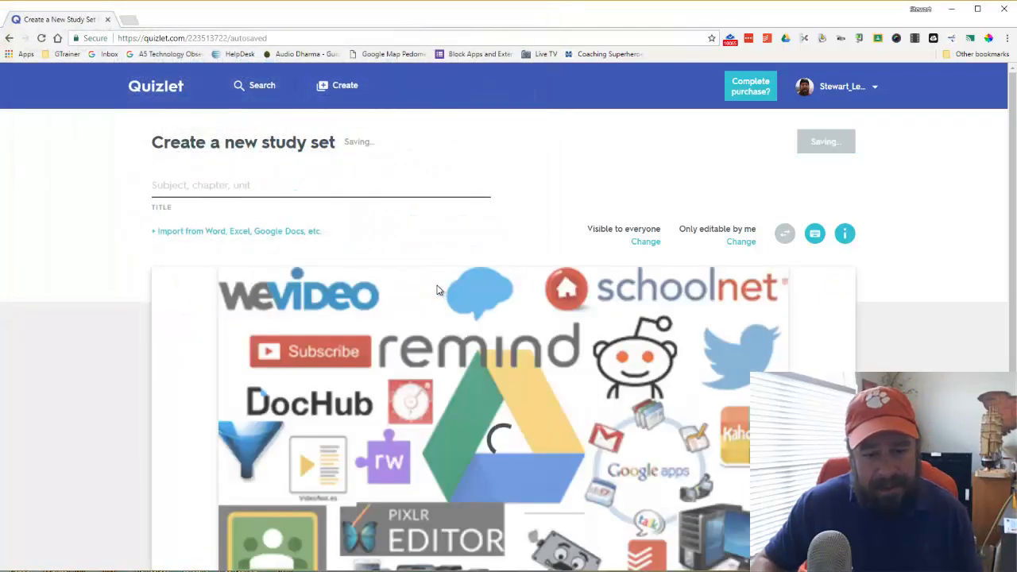
Place a diagram point on the red Subscribe logo and give it the term "YouTube Subscription Button"
scroll(436, 286, "down", 2)
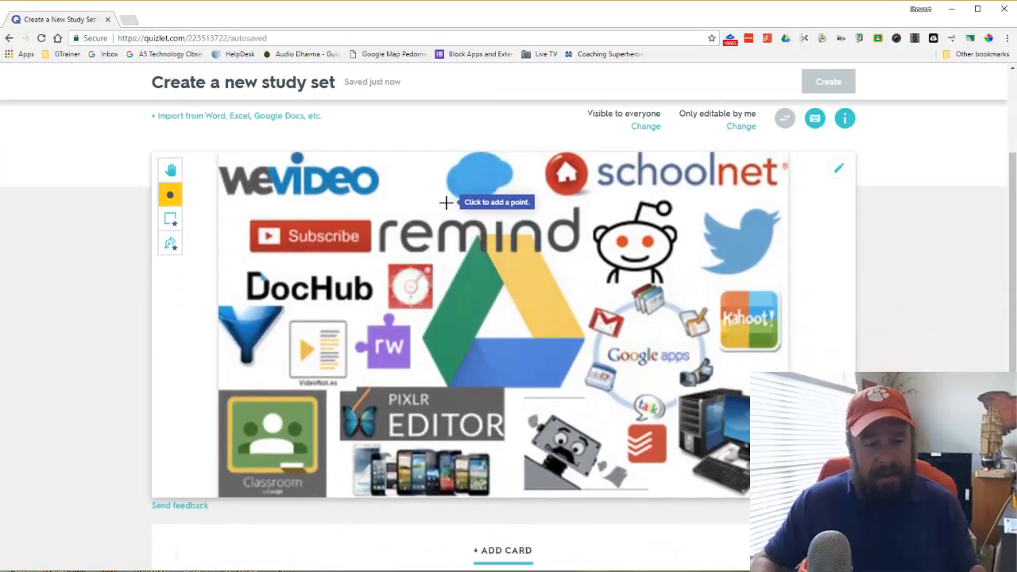
left_click(170, 172)
mouse_move(295, 201)
left_mouse_down()
mouse_move(362, 203)
mouse_move(309, 204)
left_mouse_up()
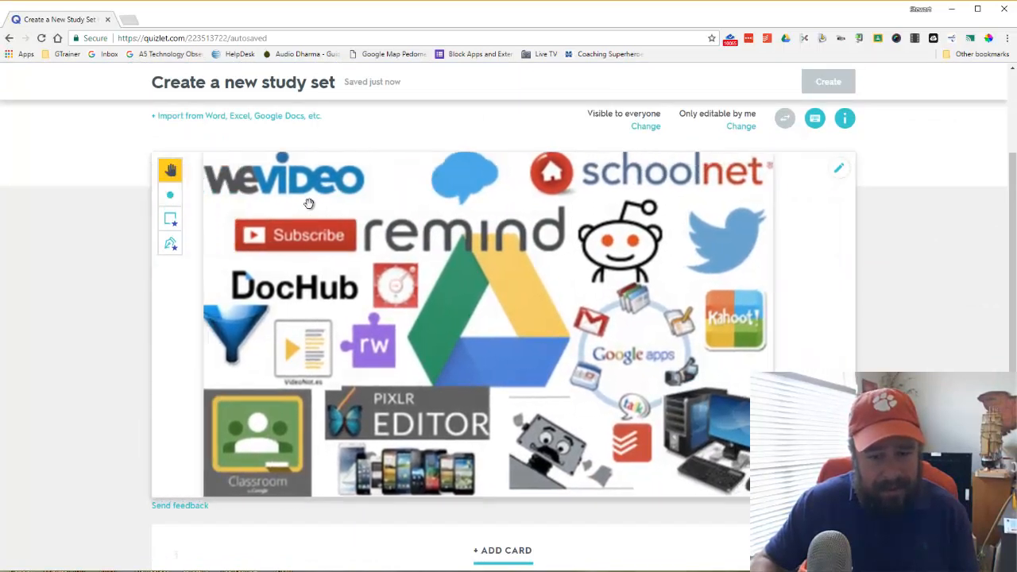
left_click(169, 197)
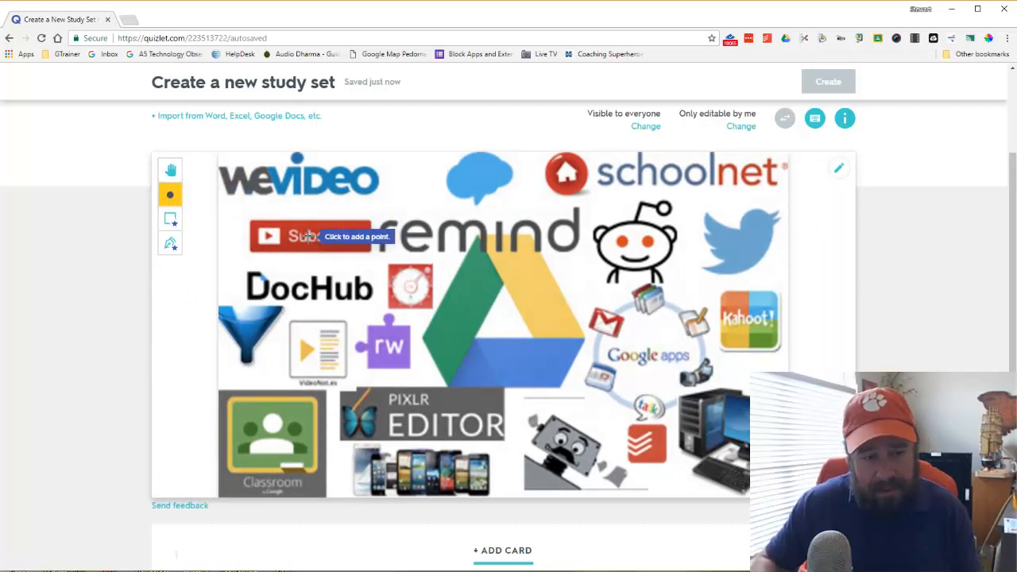
left_click(324, 237)
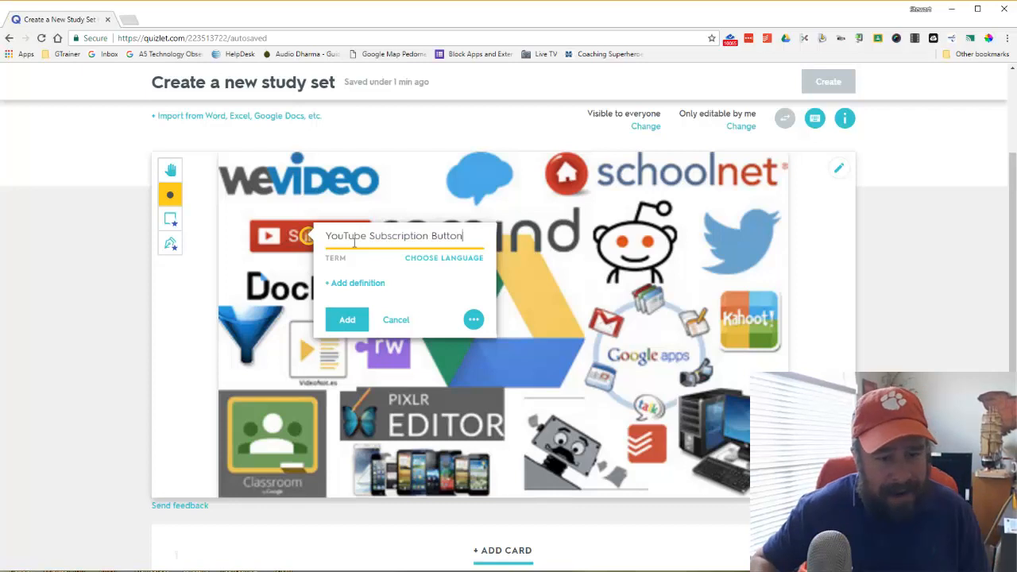
Give the point a definition reading "How to subscribe to" plus the channel's name, correcting the spelling of "subscribe"
left_click(362, 283)
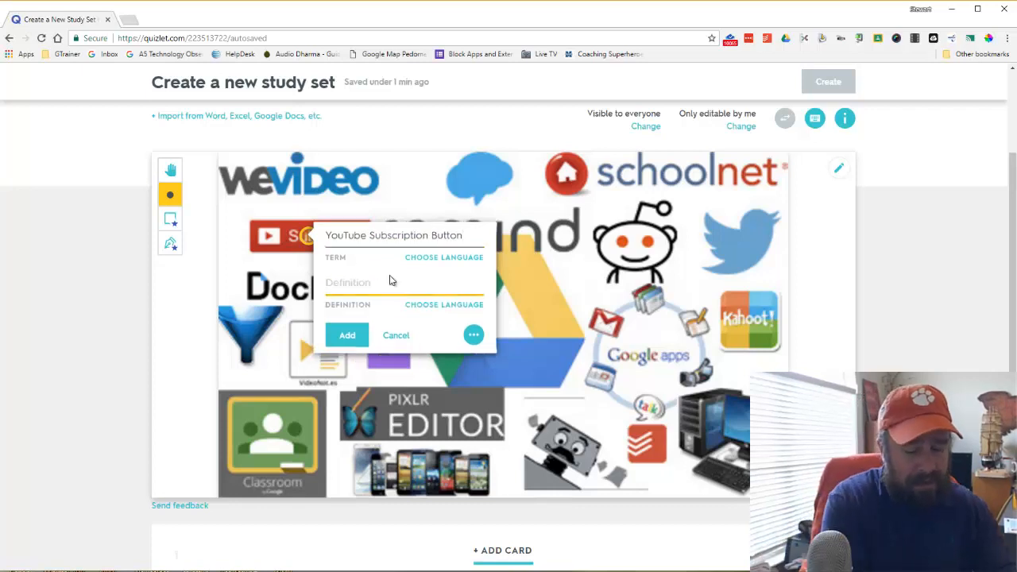
type("H")
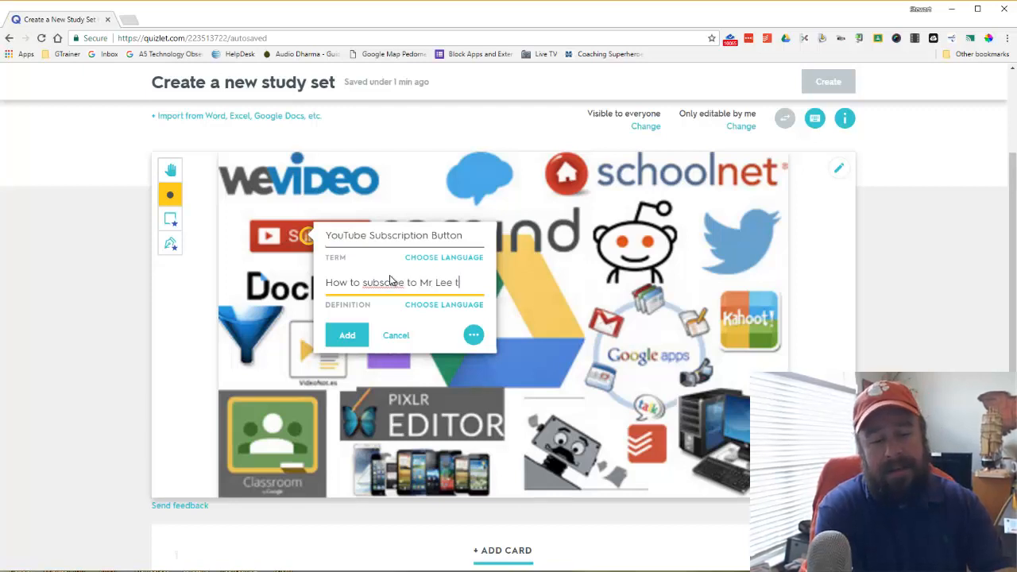
type("ow to subscribe to Mr Lee Teaches")
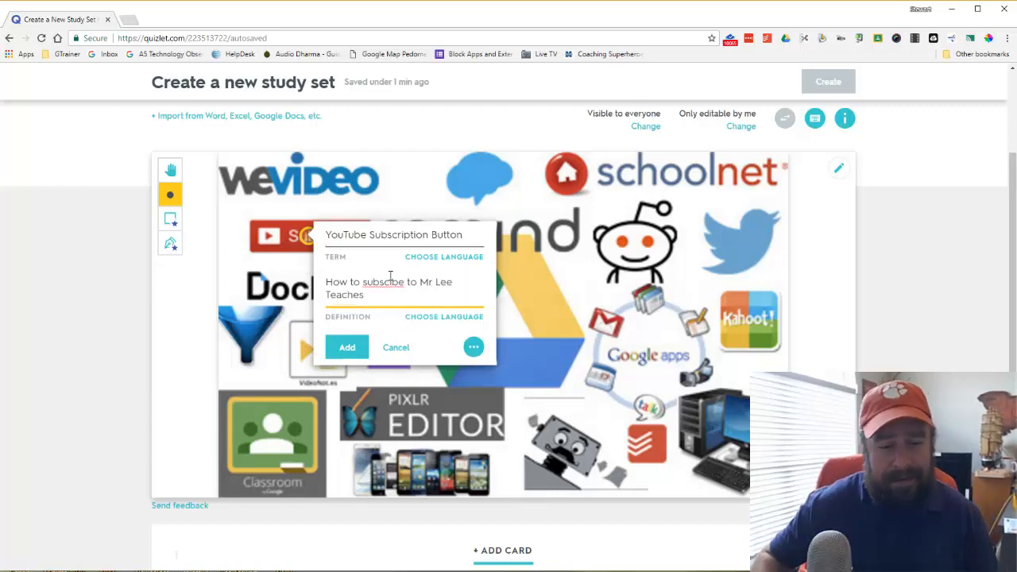
right_click(388, 284)
left_click(415, 292)
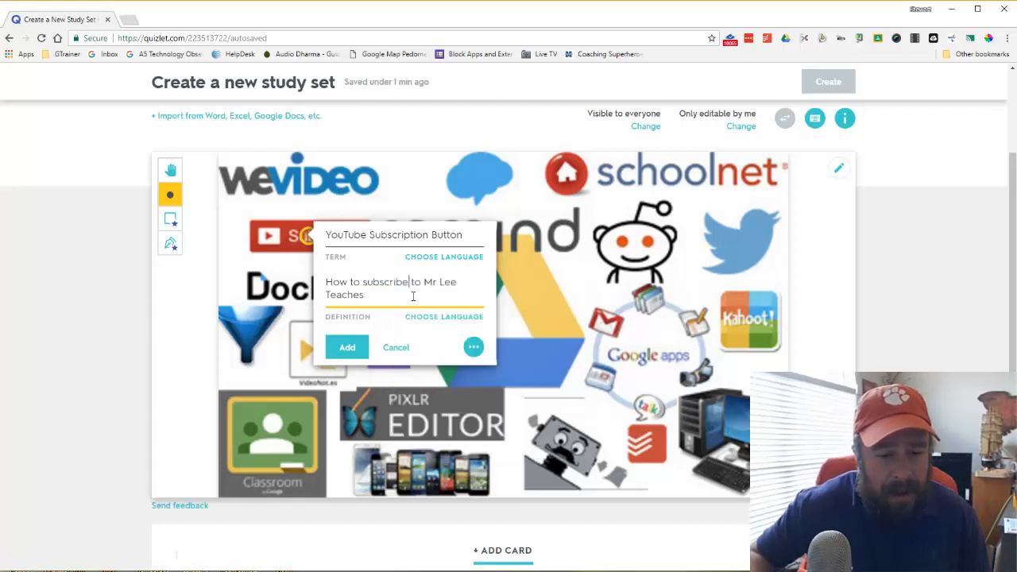
Set the definition's language to Spanish and add the completed Subscribe card to the diagram
left_click(439, 317)
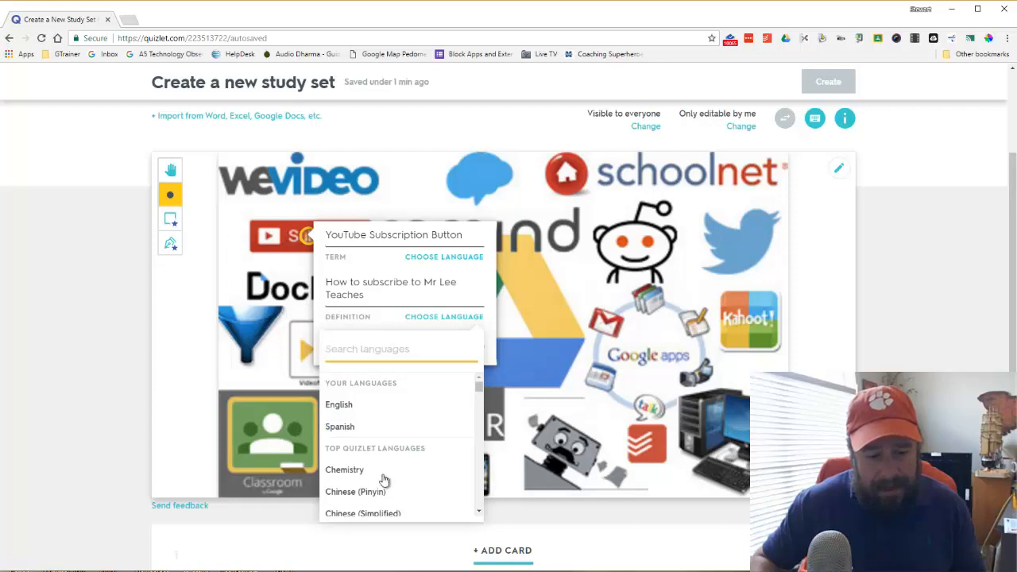
scroll(390, 477, "down", 5)
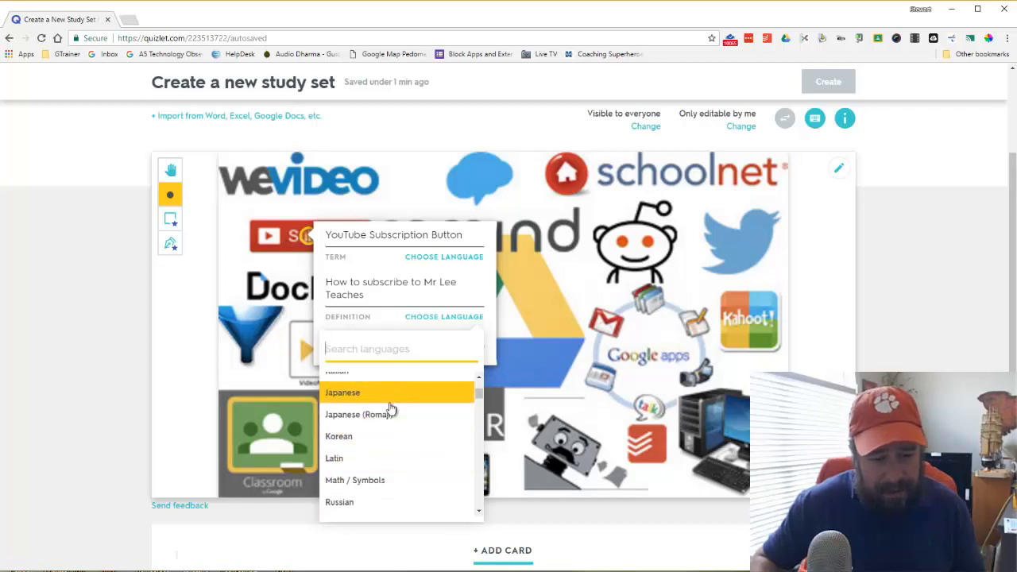
scroll(397, 427, "down", 3)
scroll(397, 429, "up", 8)
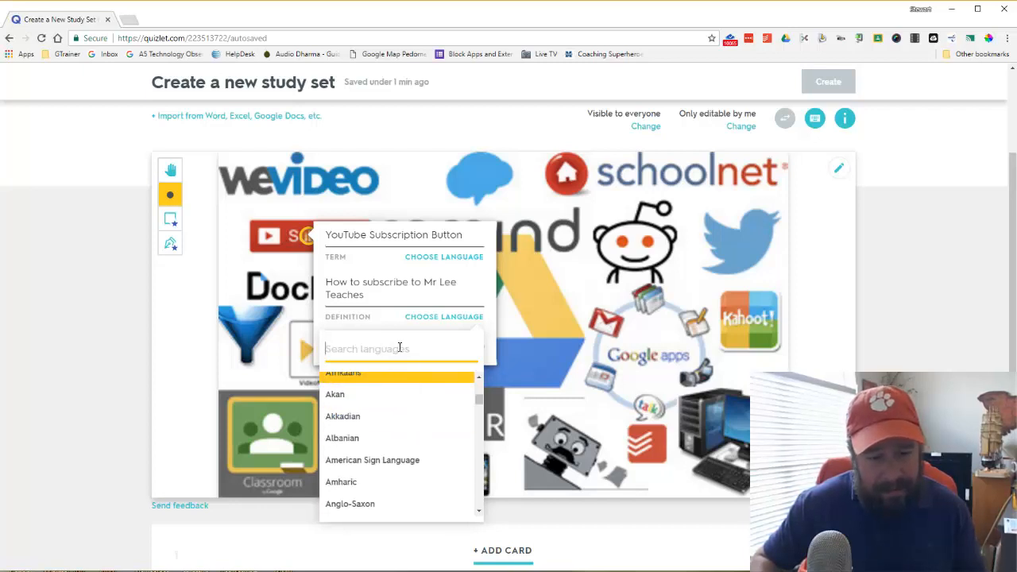
scroll(390, 390, "down", 2)
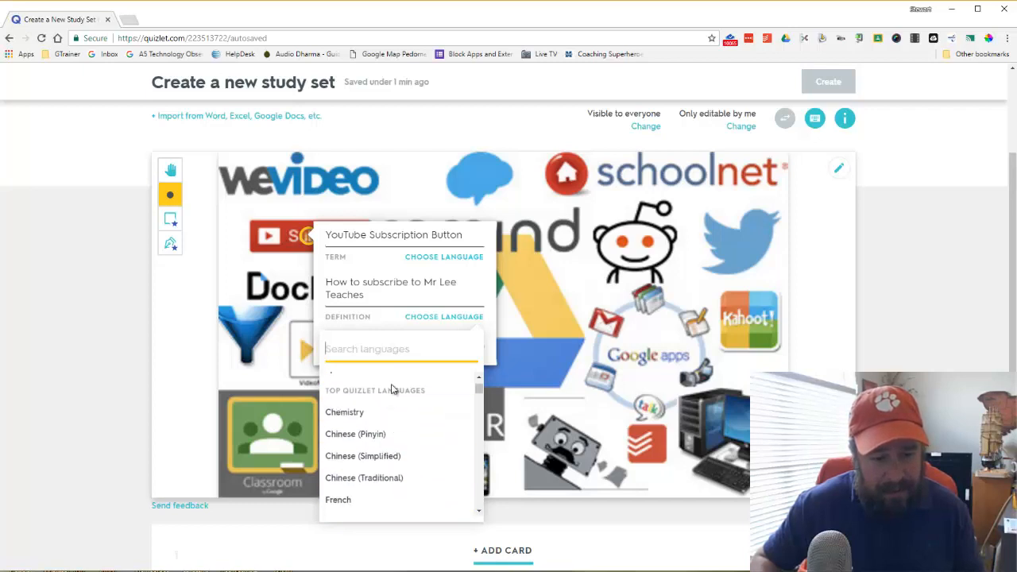
scroll(390, 414, "up", 2)
scroll(390, 431, "down", 2)
scroll(392, 421, "up", 2)
left_click(392, 412)
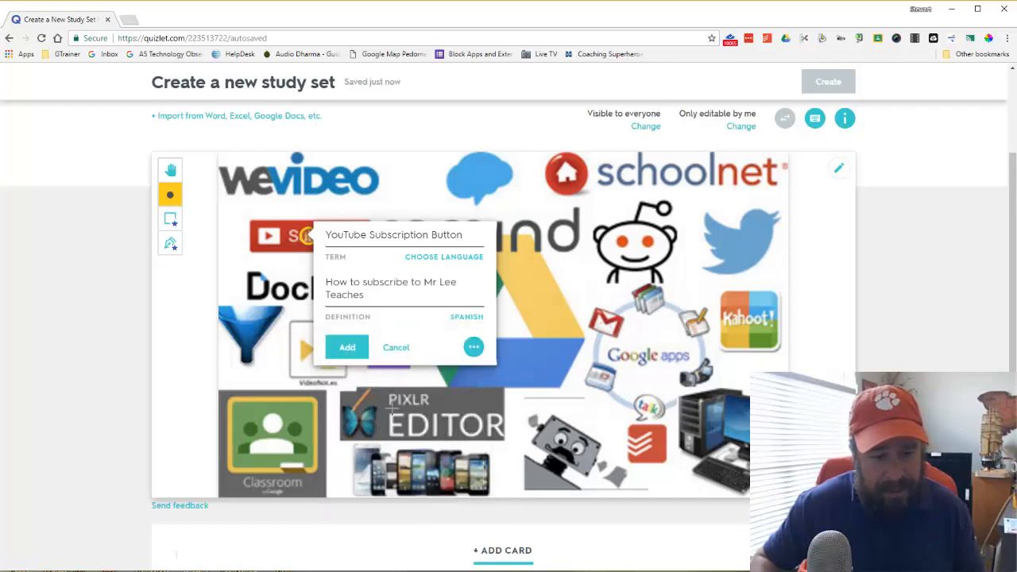
left_click(391, 304)
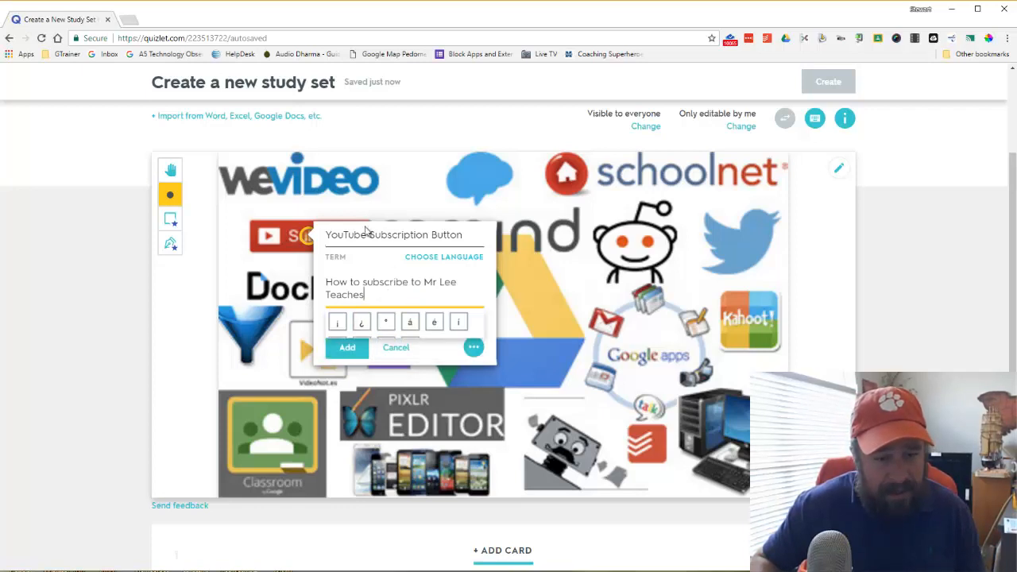
left_click(340, 355)
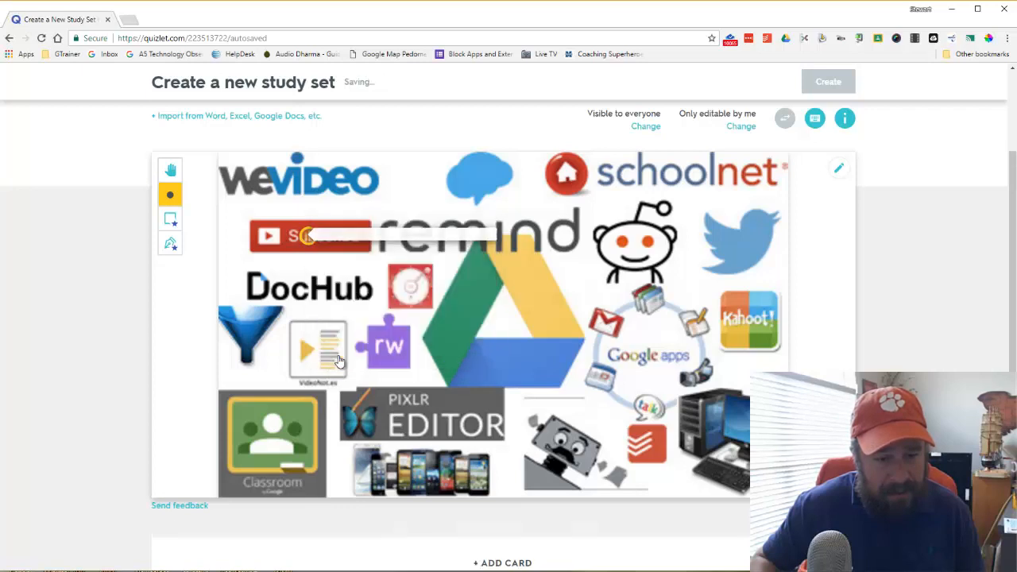
Title the new study set "EdTech Apps"
left_click(312, 244)
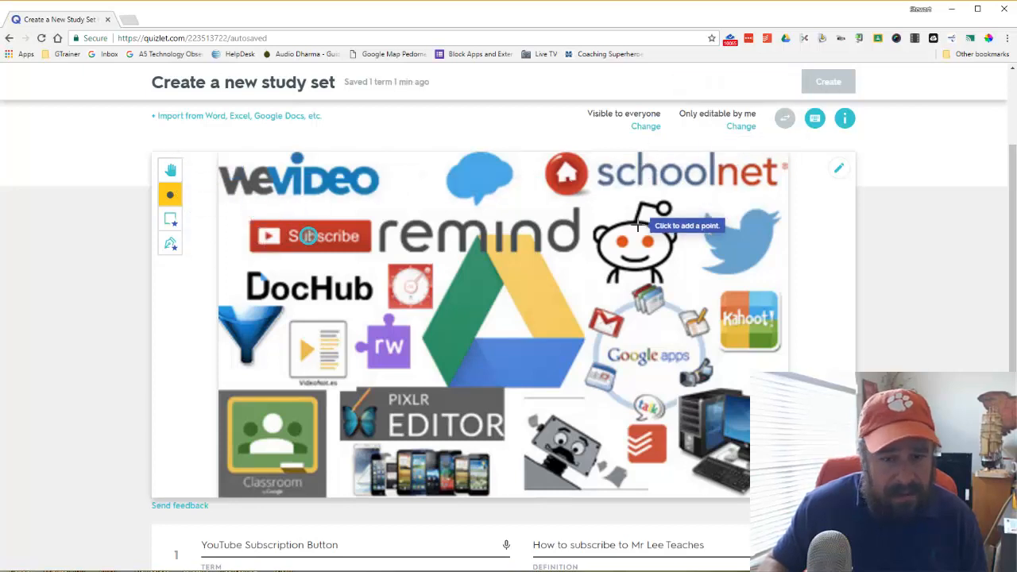
scroll(376, 202, "up", 2)
left_click(360, 184)
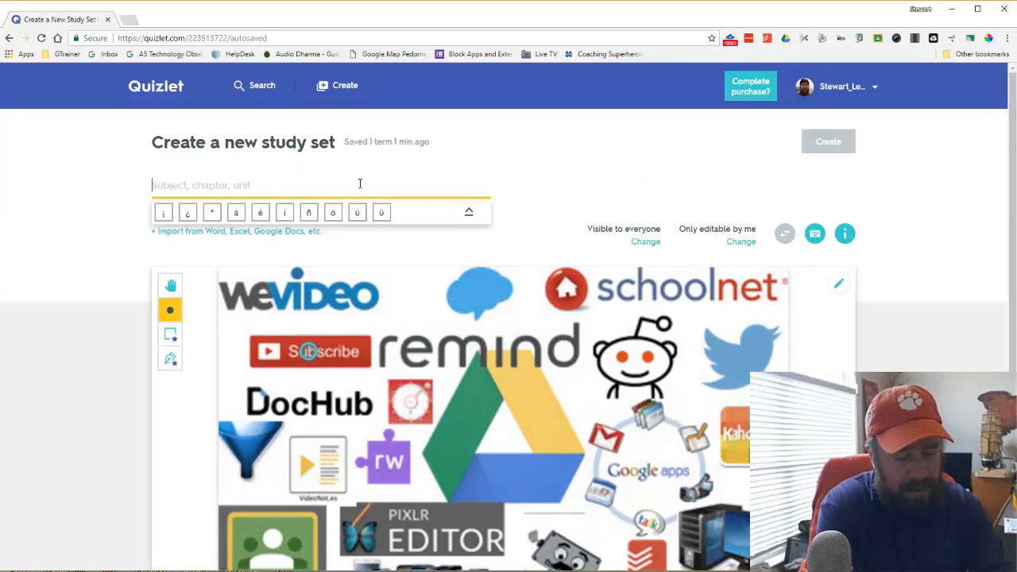
type("EdTech Apps")
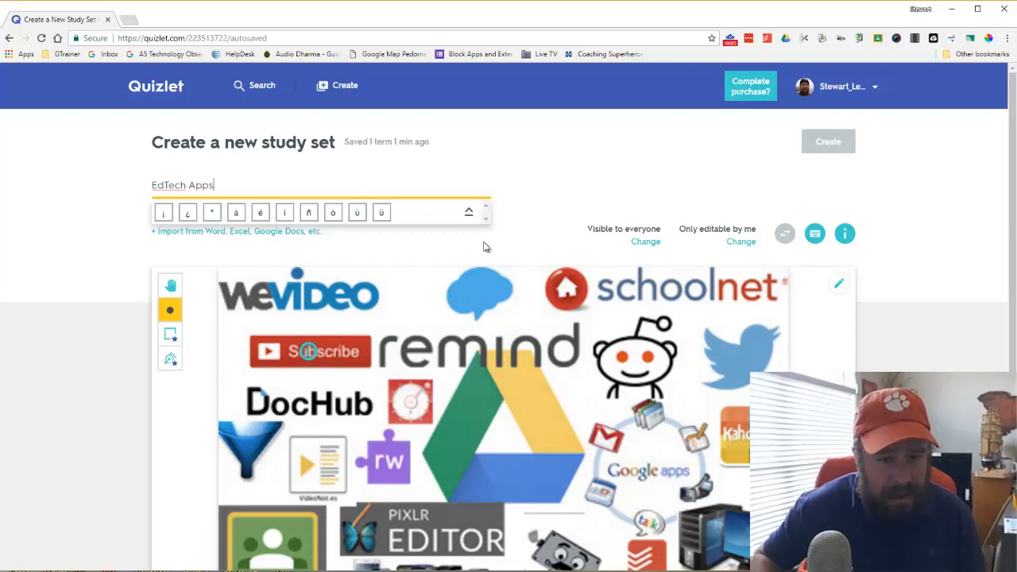
key("shift")
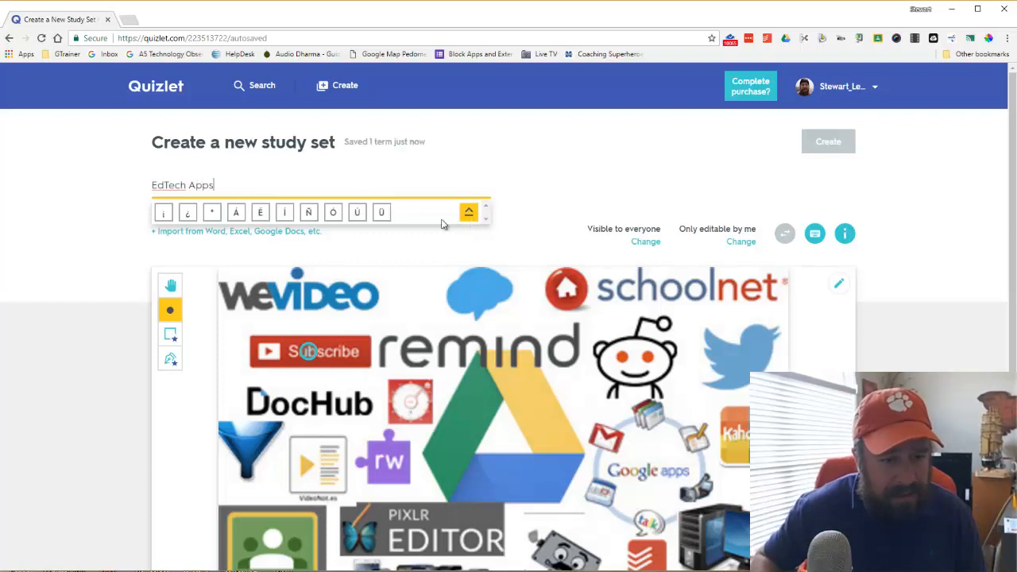
left_click(608, 197)
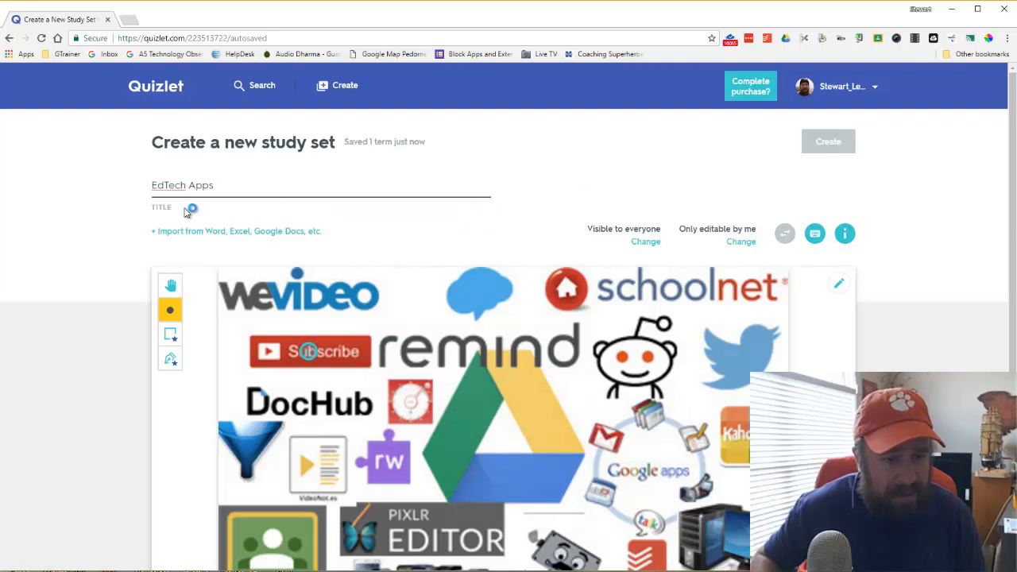
left_click(188, 210)
double_click(310, 188)
left_click(528, 197)
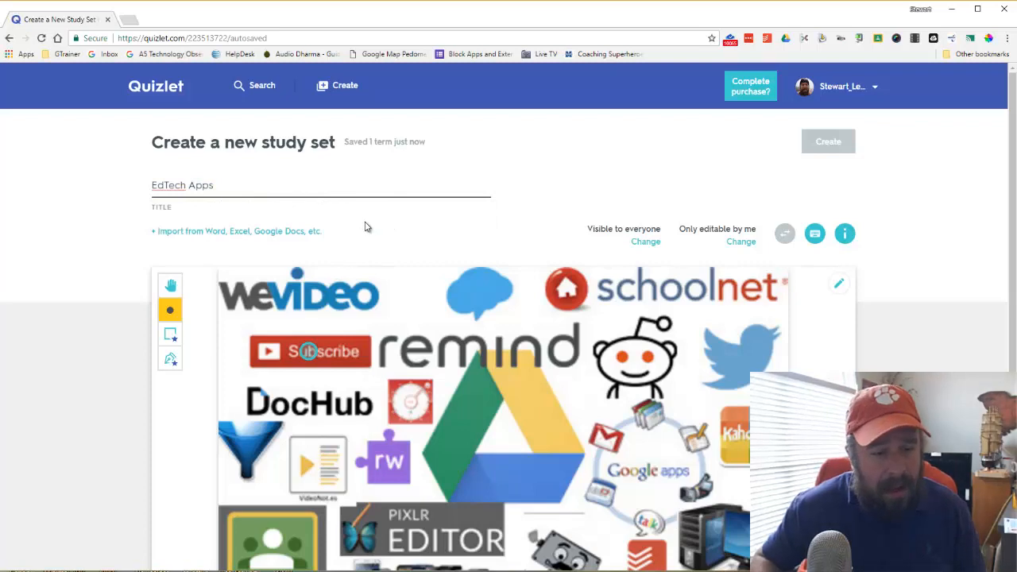
Check the term and definition of the YouTube Subscription Button card and try to create the set
scroll(363, 220, "down", 3)
left_click(318, 396)
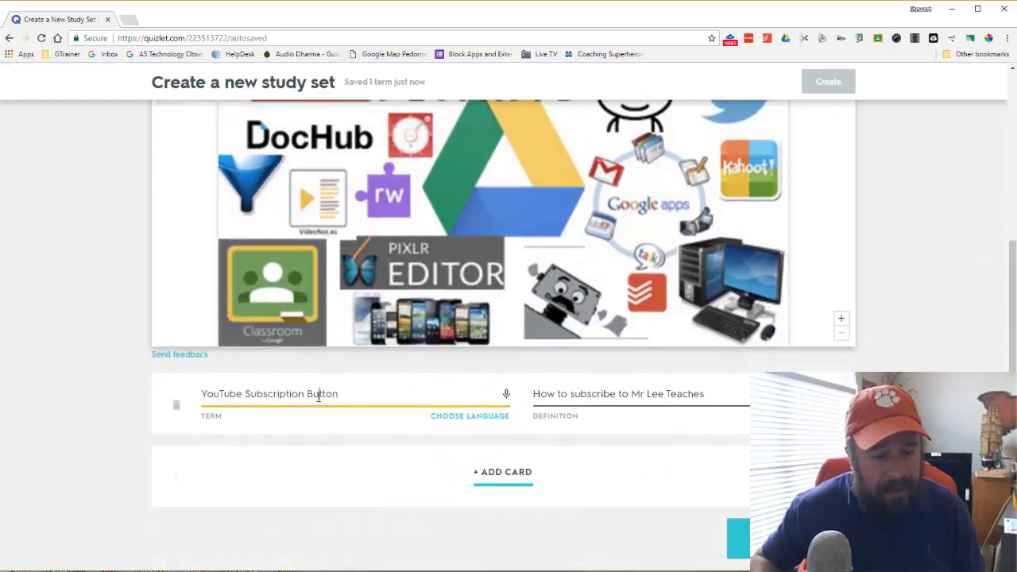
left_click(584, 413)
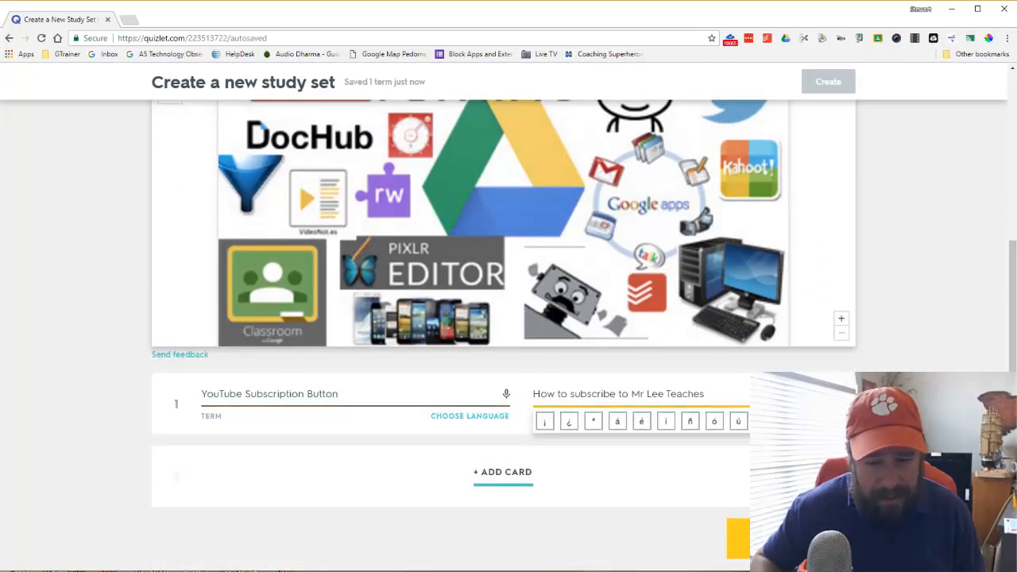
Add a second diagram point on the blue speech-bubble logo above the remind wordmark with the term "Remind"
scroll(584, 417, "up", 3)
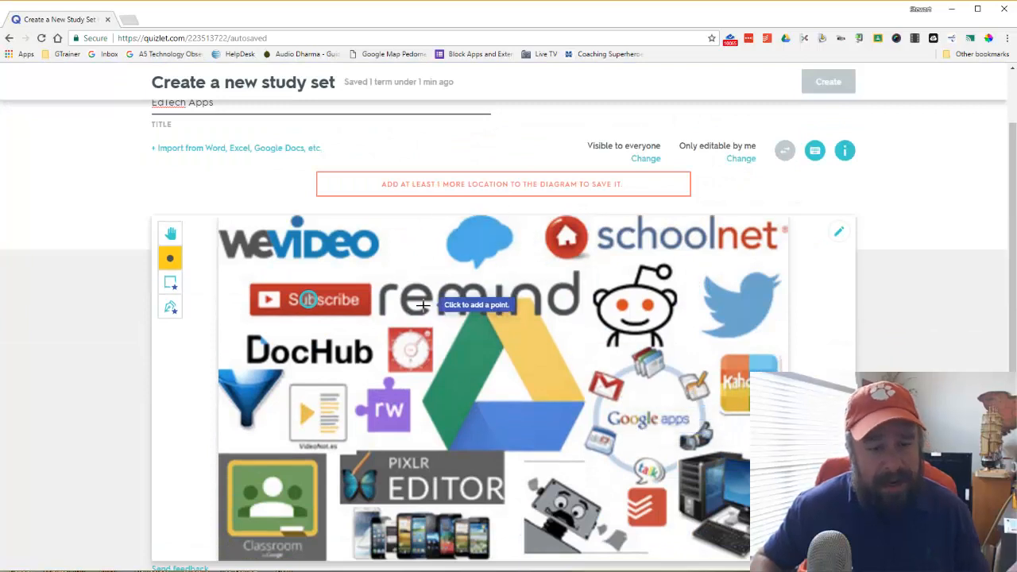
left_click(480, 240)
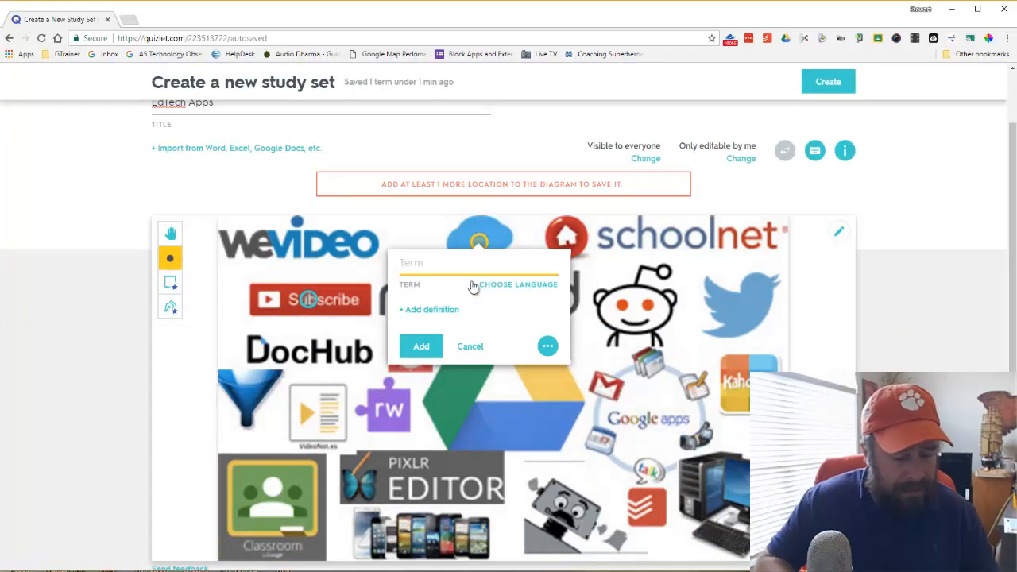
type("Remind")
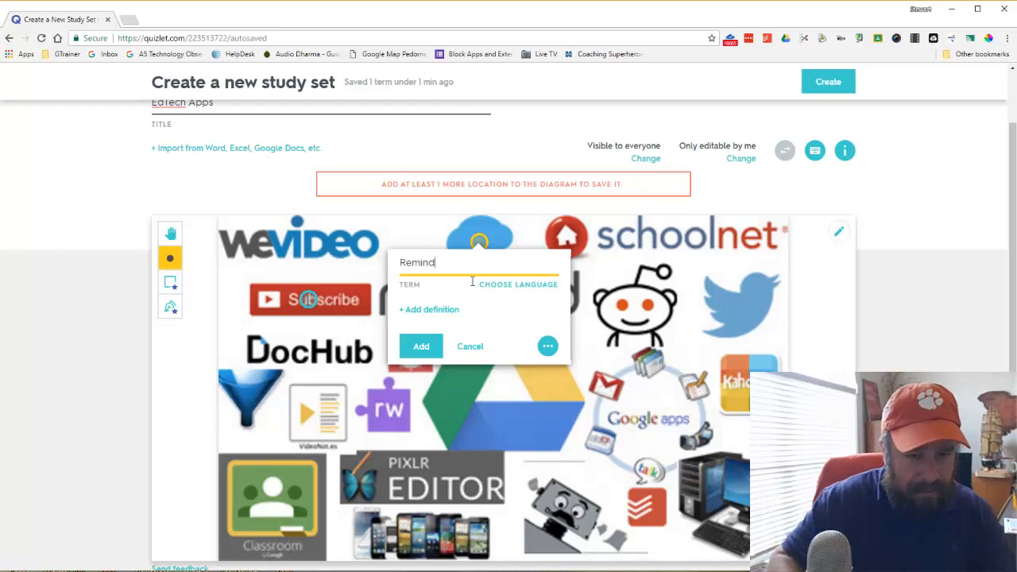
scroll(472, 281, "up", 2)
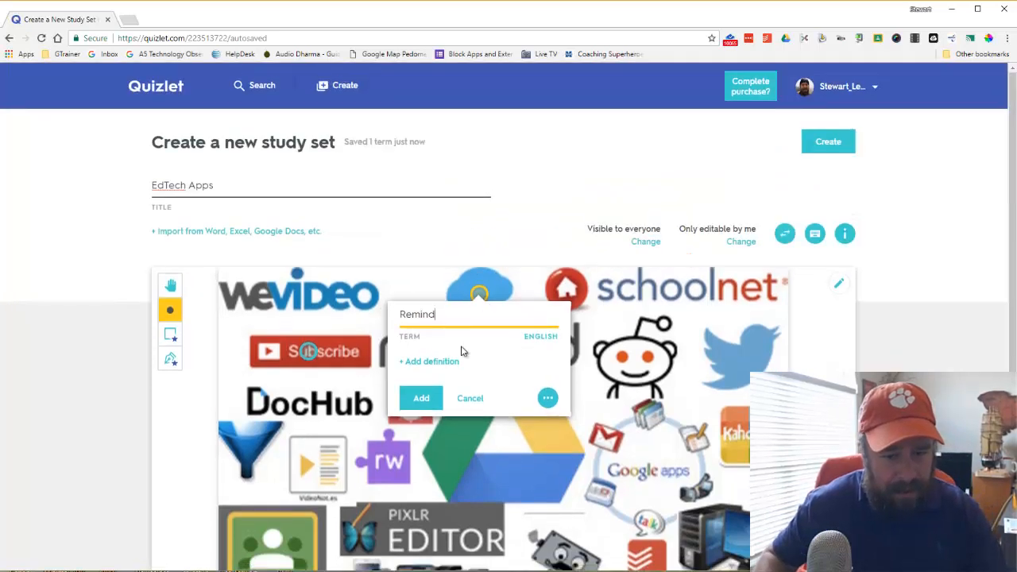
left_click(415, 405)
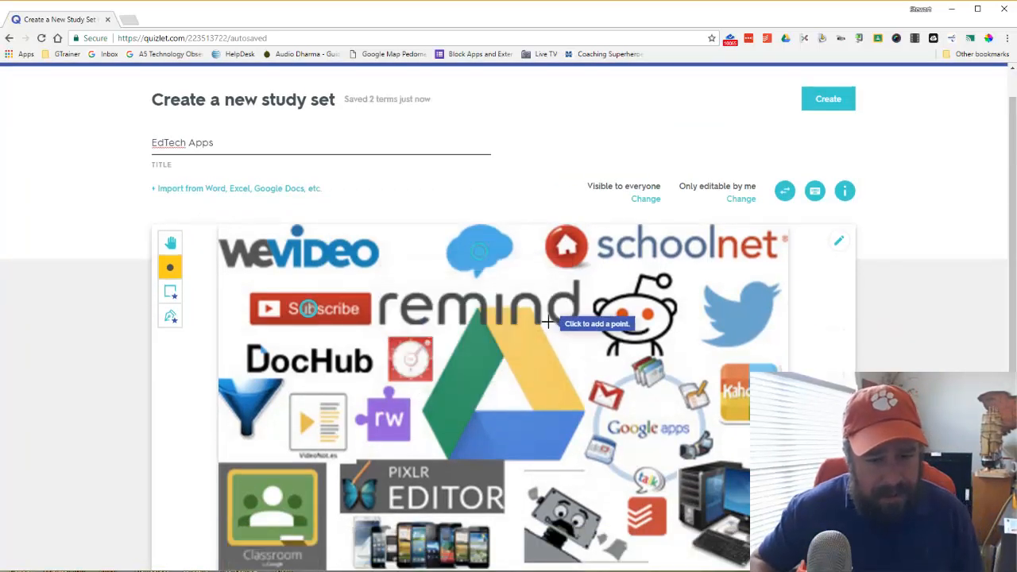
Create the EdTech Apps study set and dismiss the sharing dialog to view its diagram
scroll(554, 321, "down", 4)
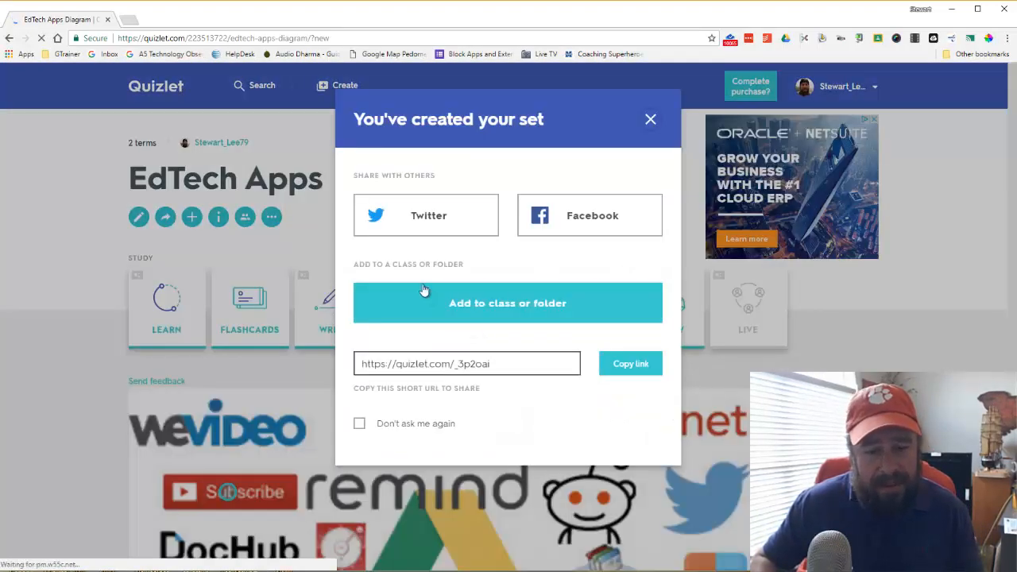
left_click(659, 125)
scroll(364, 454, "down", 1)
scroll(364, 454, "down", 3)
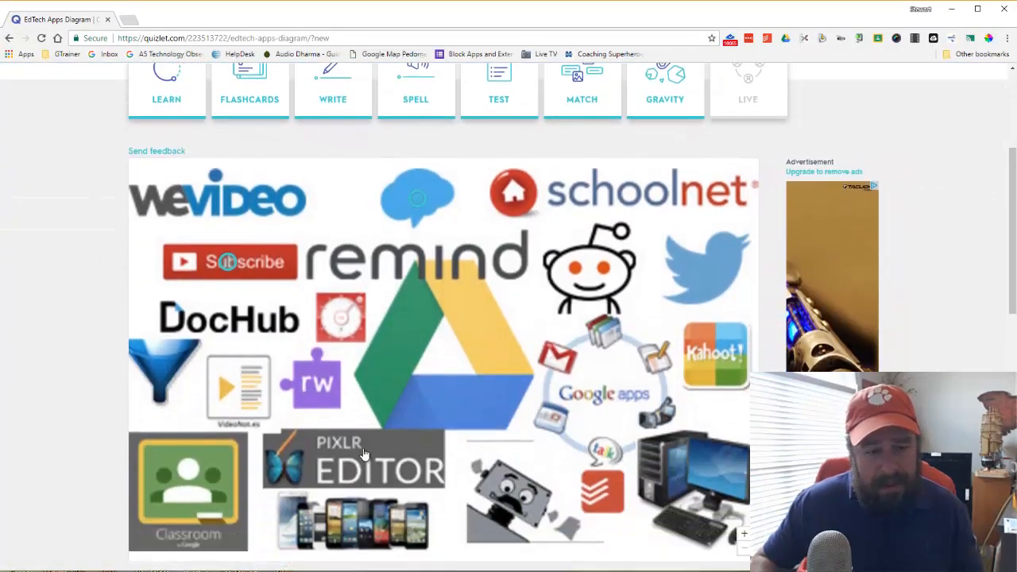
Play the set's Match game, pairing Remind with the blue speech bubble and YouTube Subscription Button with the Subscribe logo
scroll(511, 203, "up", 1)
left_click(596, 148)
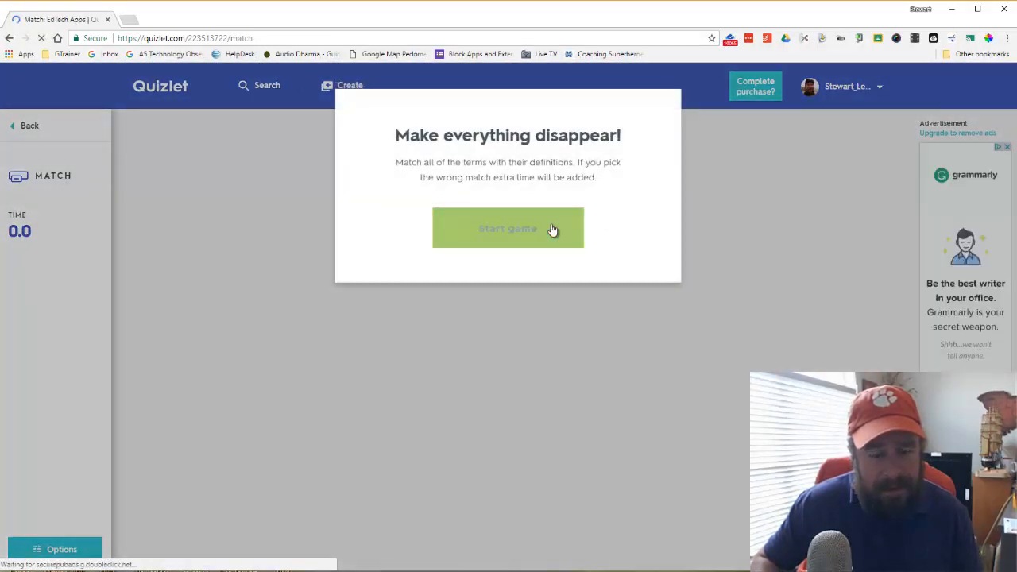
left_click(552, 229)
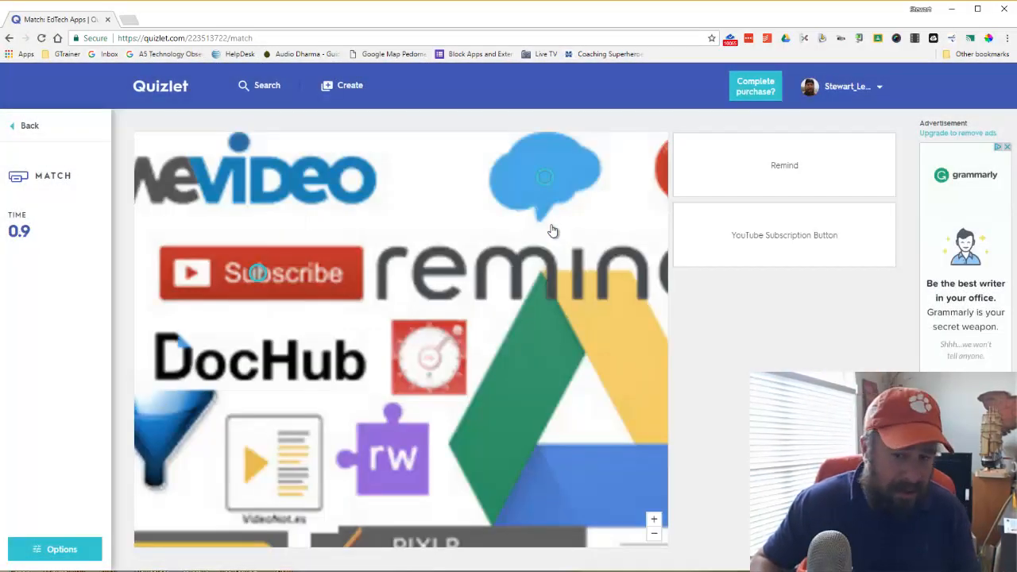
left_click(783, 167)
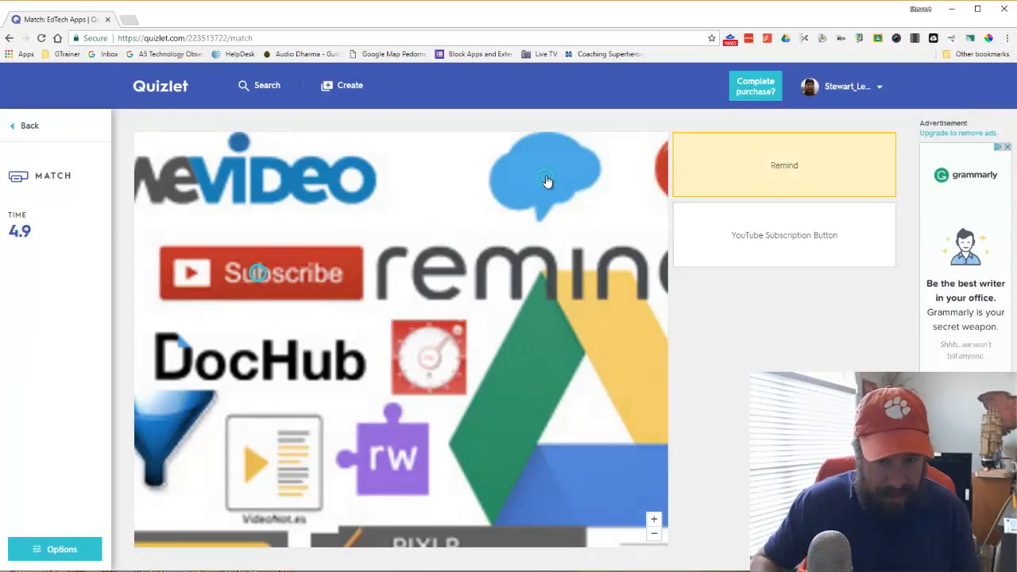
left_click(542, 184)
left_click(767, 237)
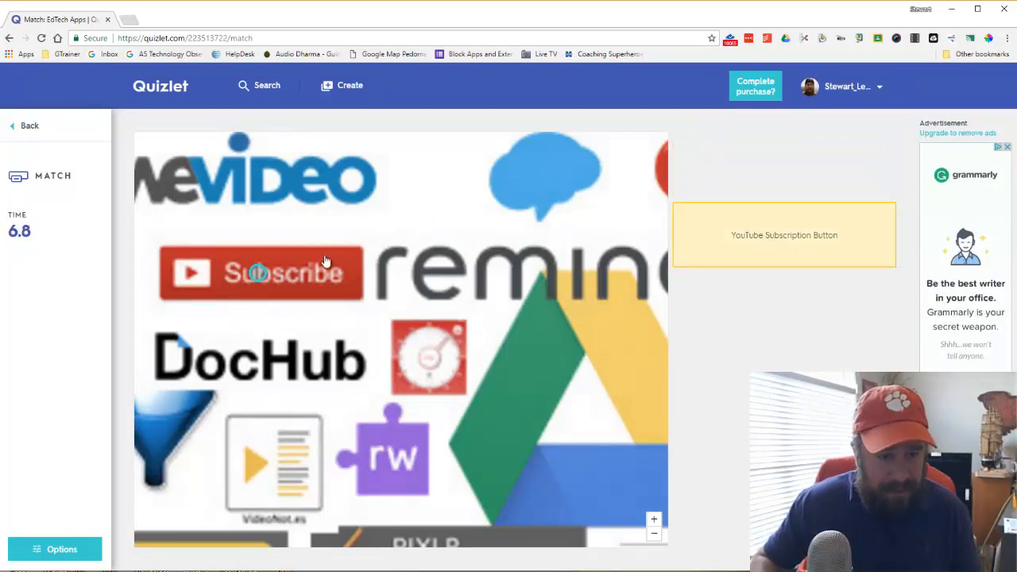
left_click(258, 273)
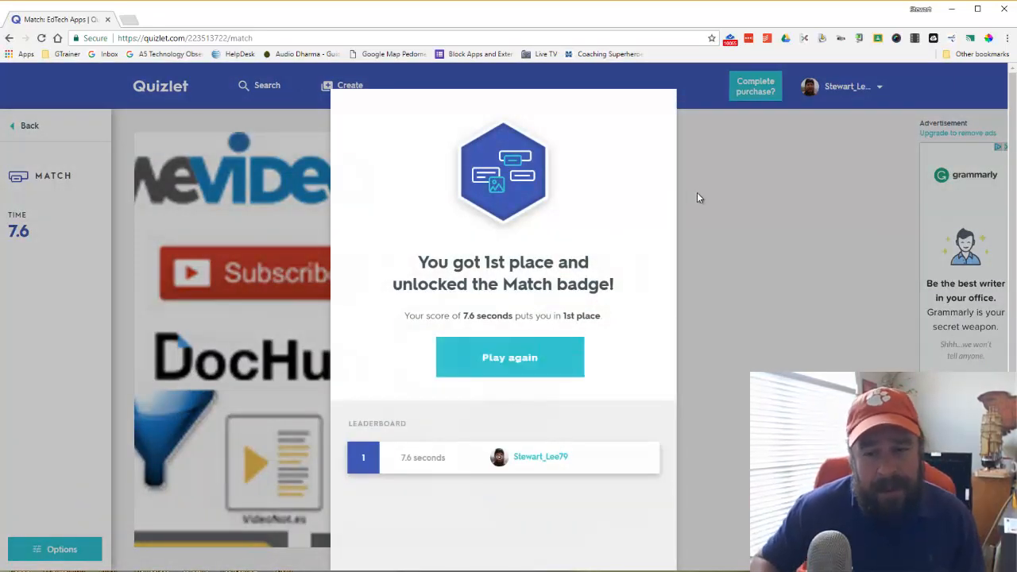
Leave the Match game for the Latest Activity page and look through the recently used study sets
key("F5")
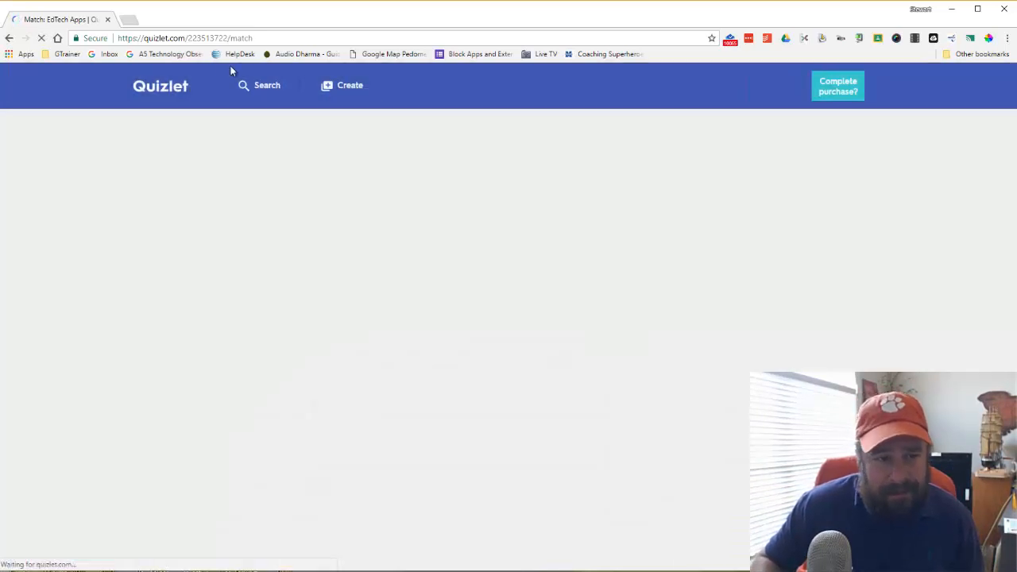
left_click(178, 95)
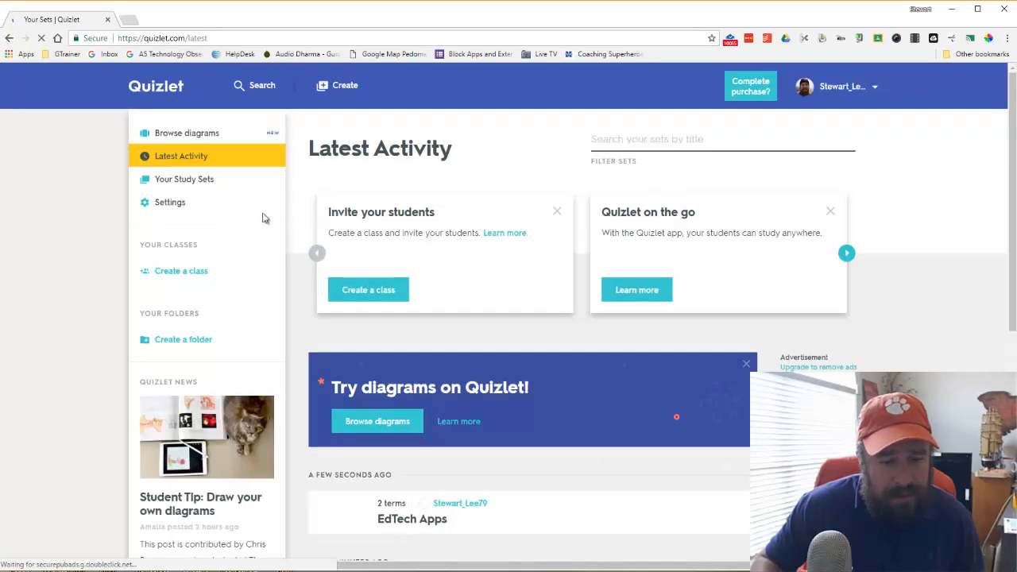
scroll(455, 432, "down", 1)
scroll(455, 431, "down", 3)
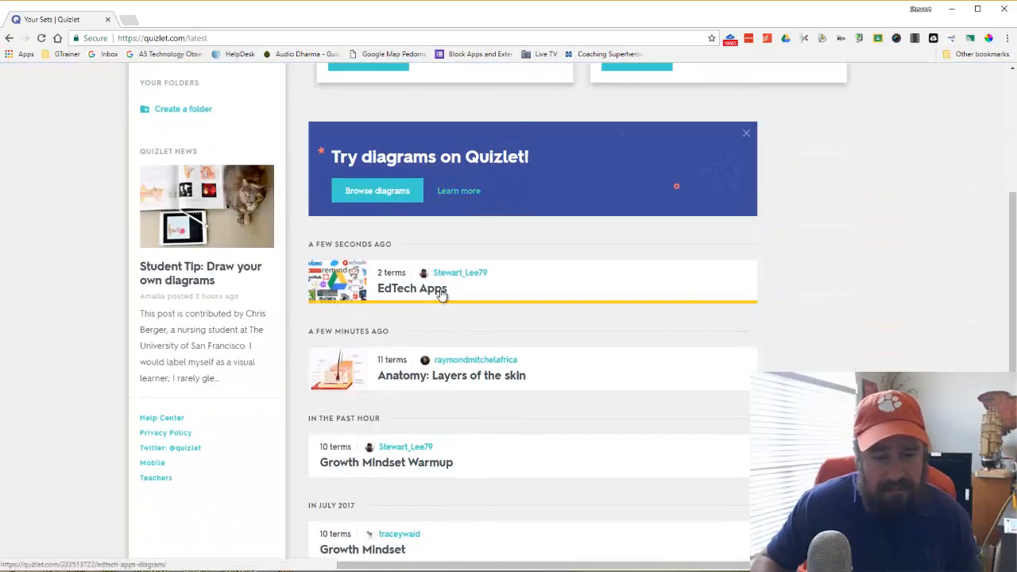
scroll(433, 328, "down", 3)
scroll(429, 341, "up", 4)
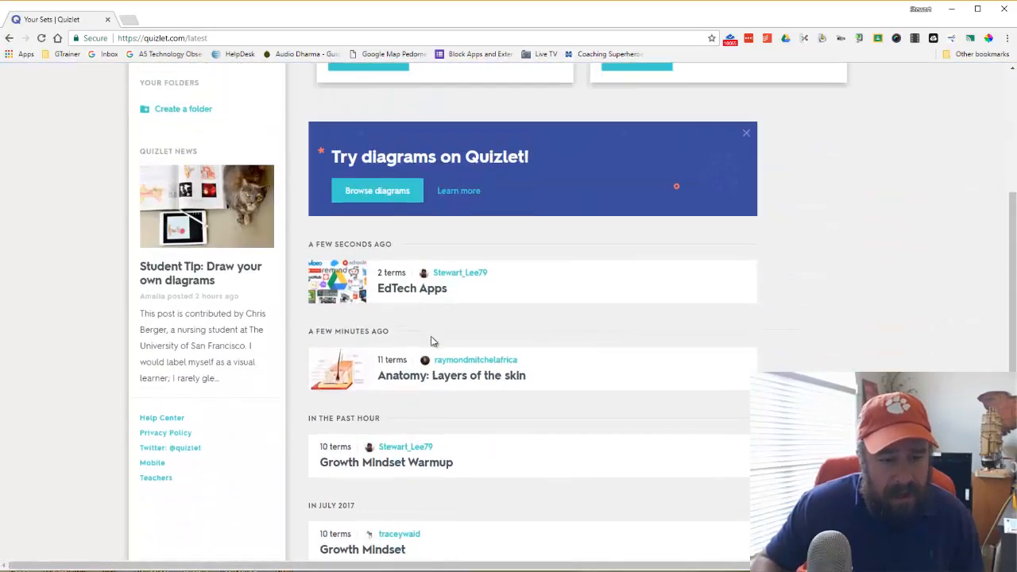